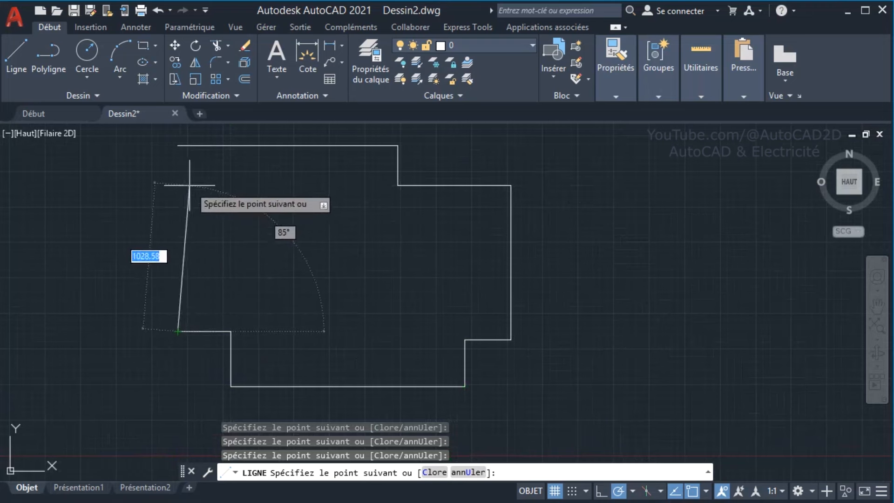
- Close the stepped building outline with a vertical left edge up to its upper-left corner and finish the line
click(177, 146)
right_click(256, 230)
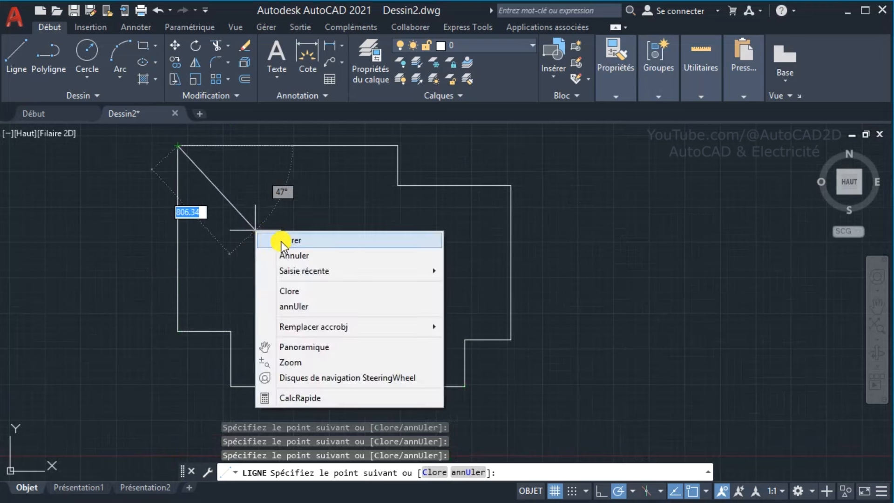
click(282, 241)
middle_drag(339, 310, 375, 328)
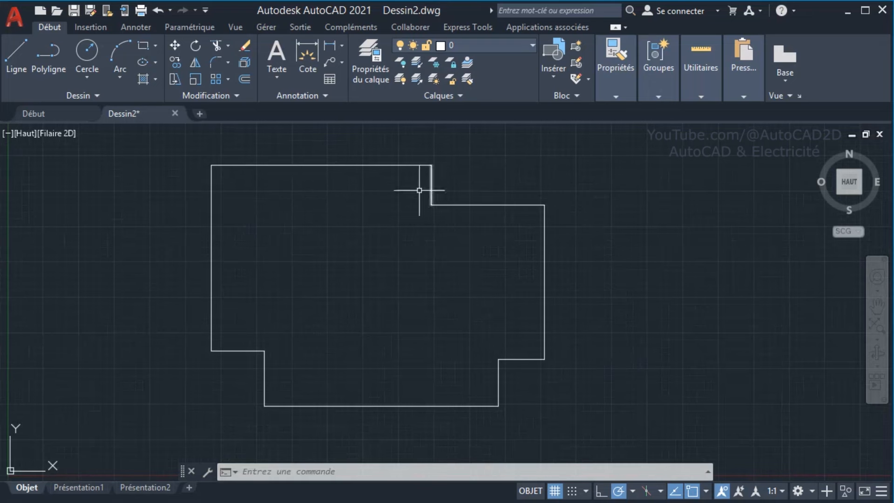
- Offset the top edge, the upper-right notch's vertical edge and its horizontal edge inward by about 83.39
click(245, 82)
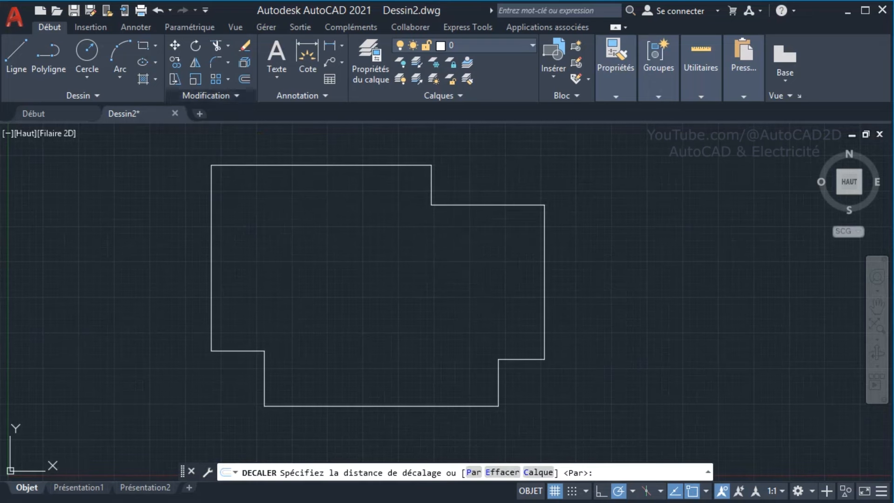
click(326, 193)
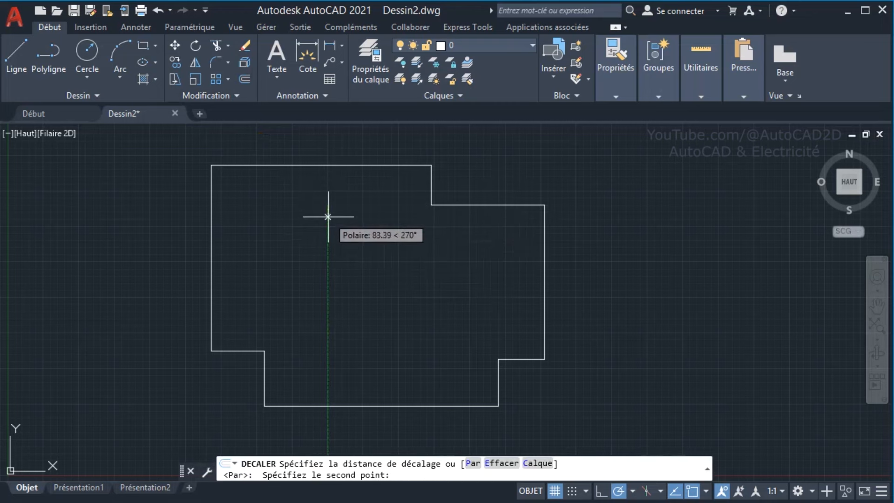
click(328, 216)
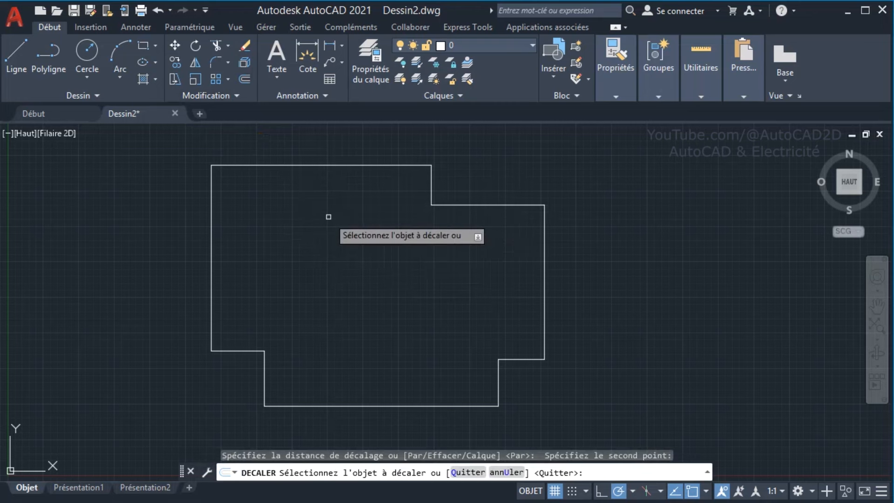
click(335, 165)
click(391, 193)
click(431, 194)
click(418, 204)
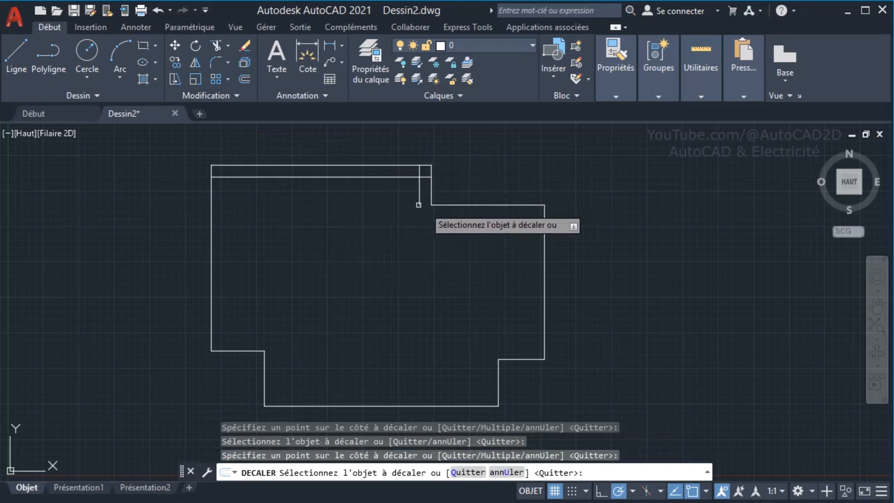
click(452, 205)
click(452, 227)
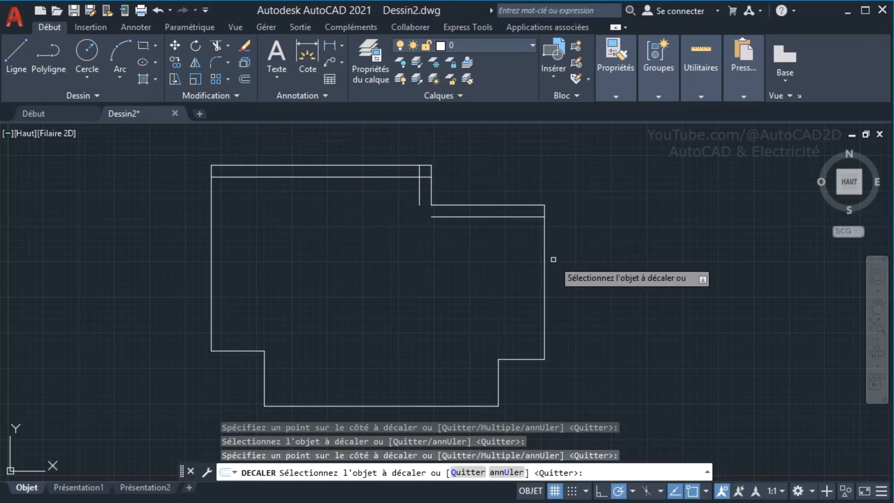
- Offset the remaining right, lower and left outline edges inward by the same distance to complete the wall thickness
click(544, 257)
click(518, 348)
click(517, 359)
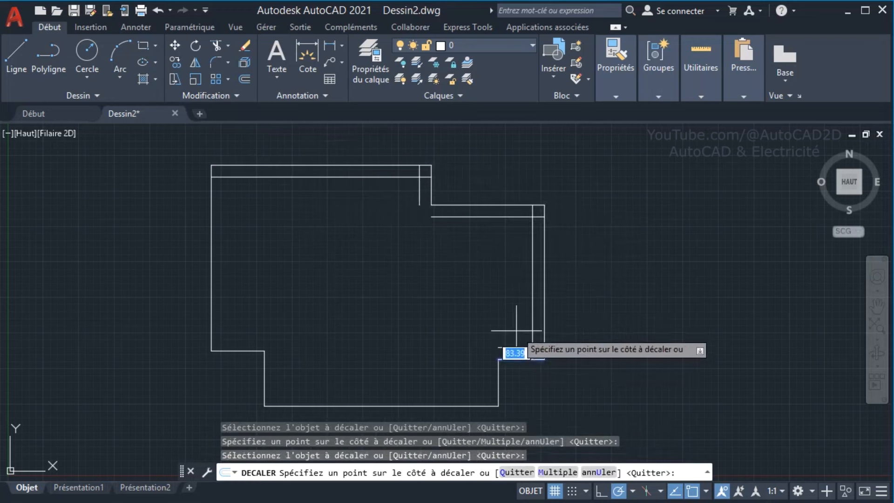
click(516, 323)
click(498, 375)
click(457, 380)
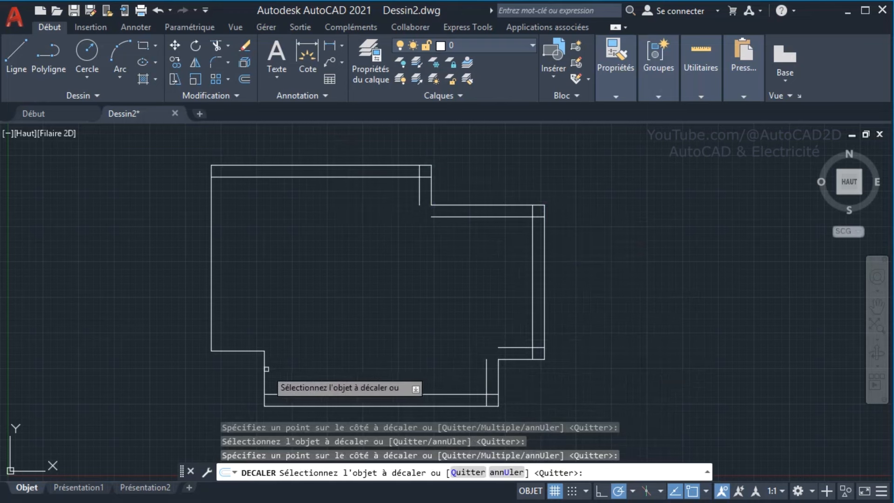
click(266, 369)
click(295, 370)
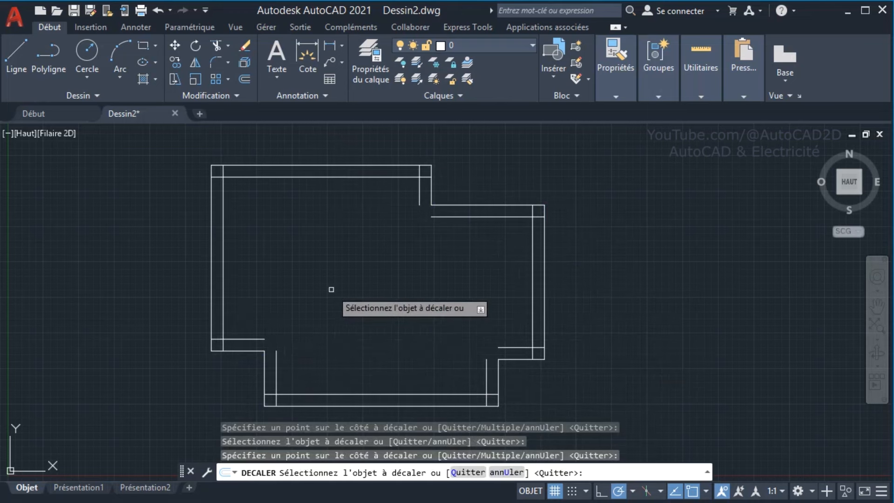
right_click(334, 289)
click(359, 300)
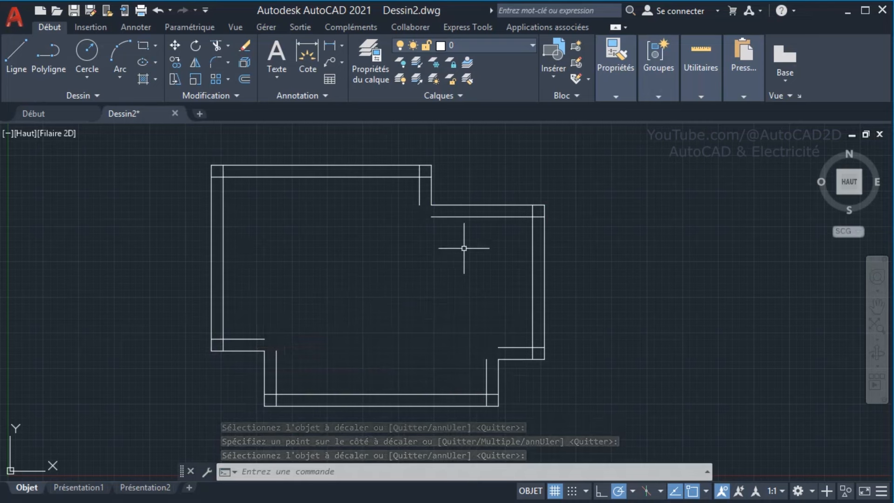
- Trim the crossing inner wall lines at the top-left corner, the top corner beside the notch and the upper-right corner
click(215, 46)
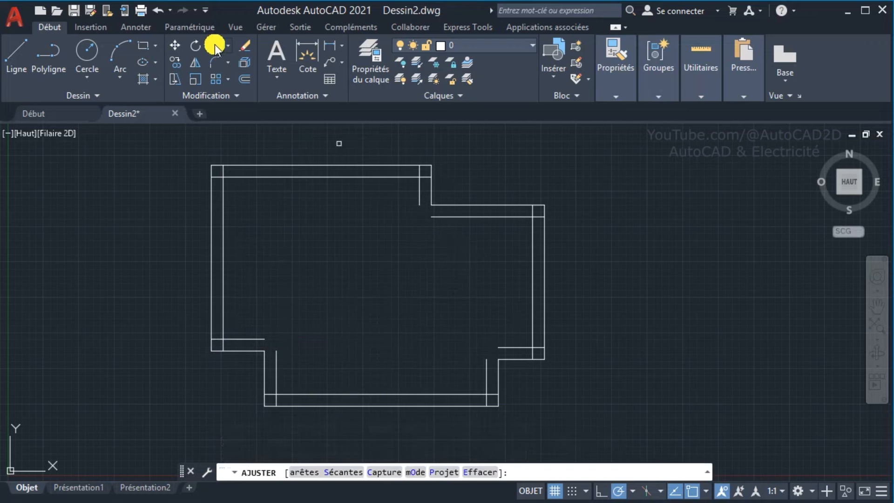
click(223, 170)
click(218, 177)
click(420, 171)
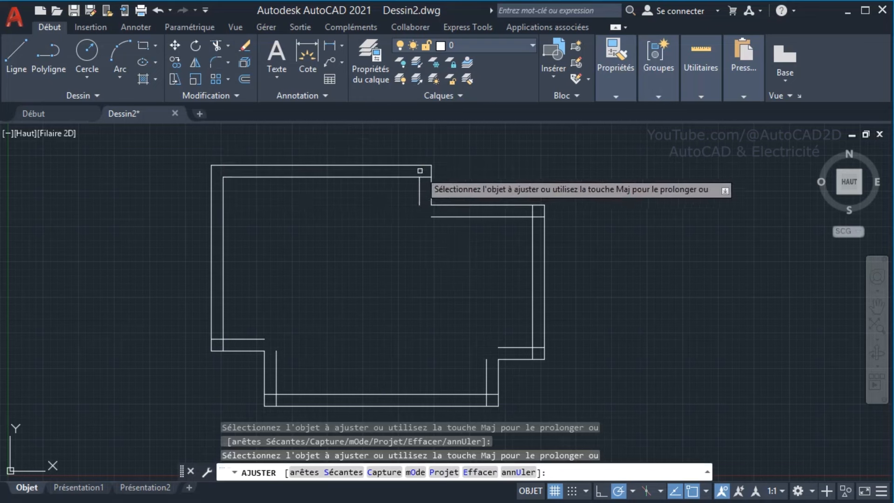
click(425, 177)
click(533, 211)
click(539, 216)
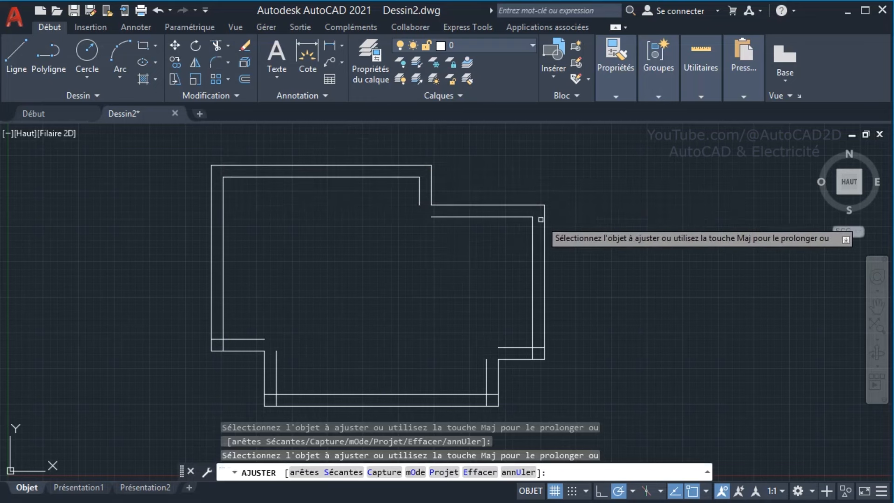
- Trim the crossing inner wall lines at the lower-right, bottom and lower-left outer corners
click(539, 348)
click(533, 354)
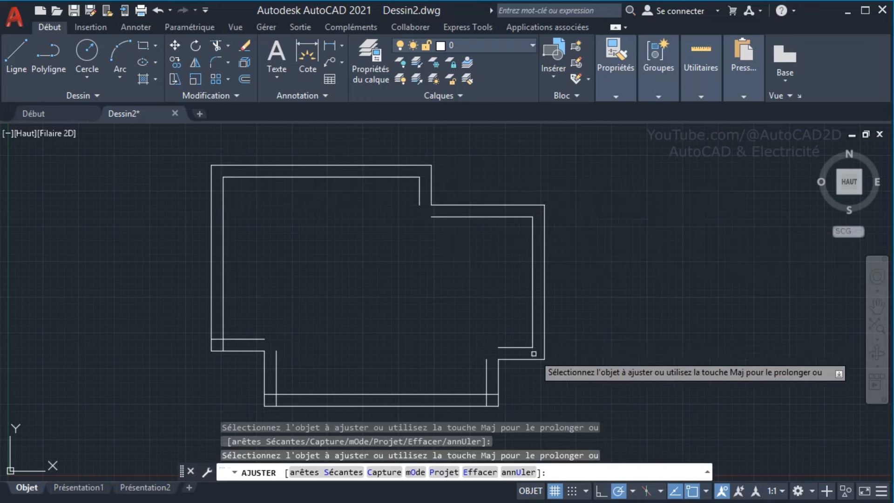
drag(493, 402, 270, 391)
click(219, 339)
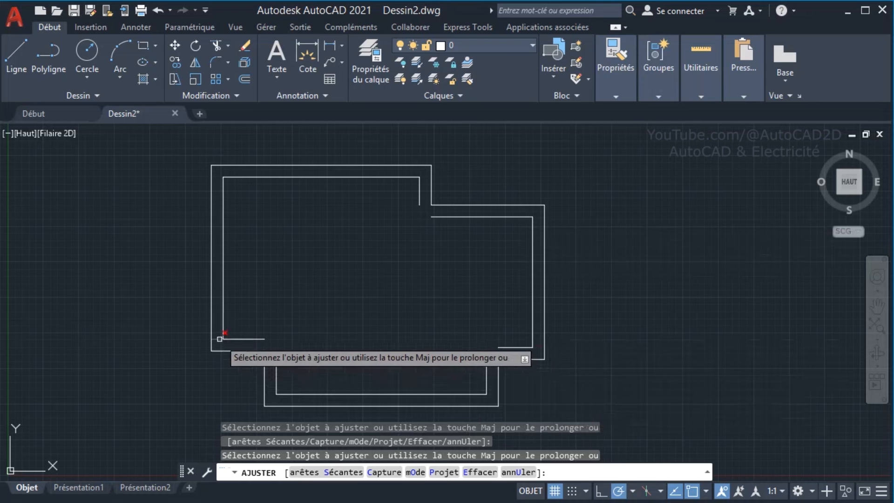
right_click(277, 305)
click(299, 312)
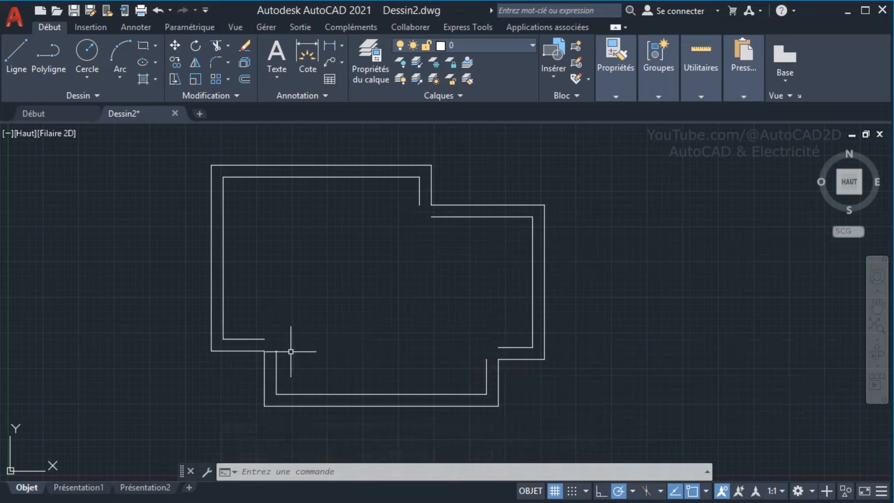
- Extend the inner wall lines to meet at the upper-right notch and trim the excess running across the room
click(216, 45)
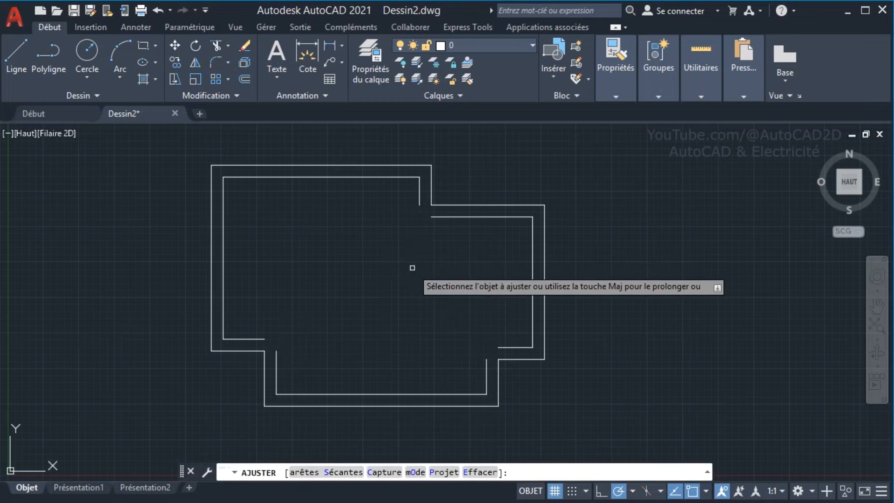
shift+click(448, 216)
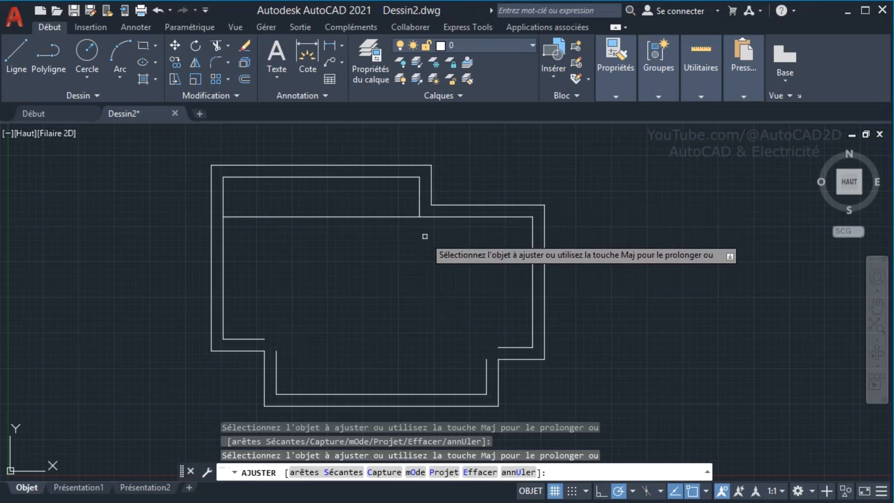
click(396, 215)
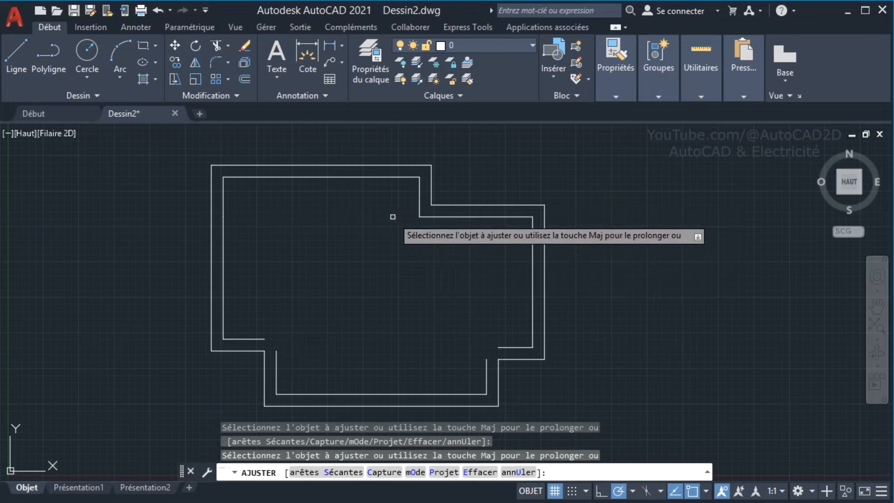
- Extend the inner wall lines to meet at both lower notches and trim the excess vertical line above the lower-left one
shift+click(487, 354)
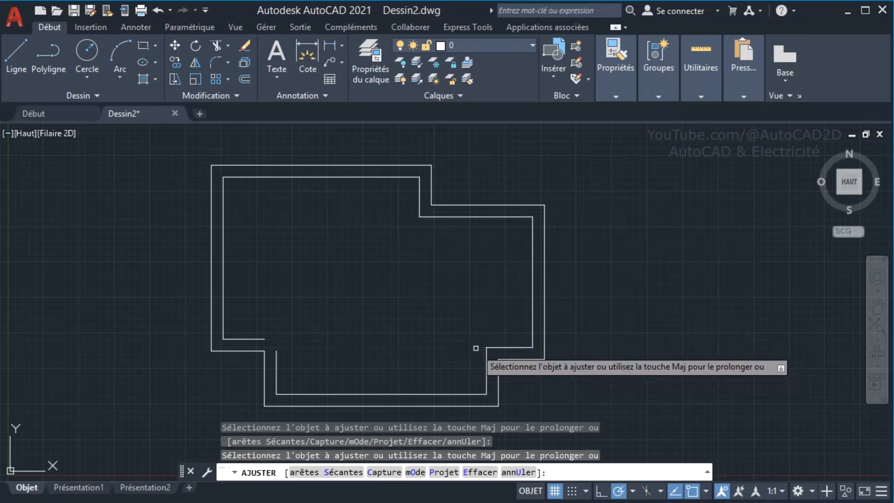
shift+click(276, 367)
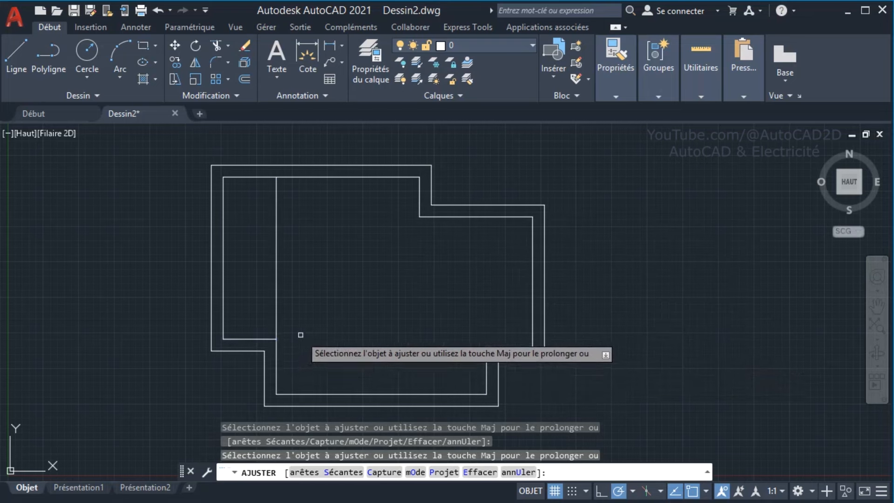
click(276, 313)
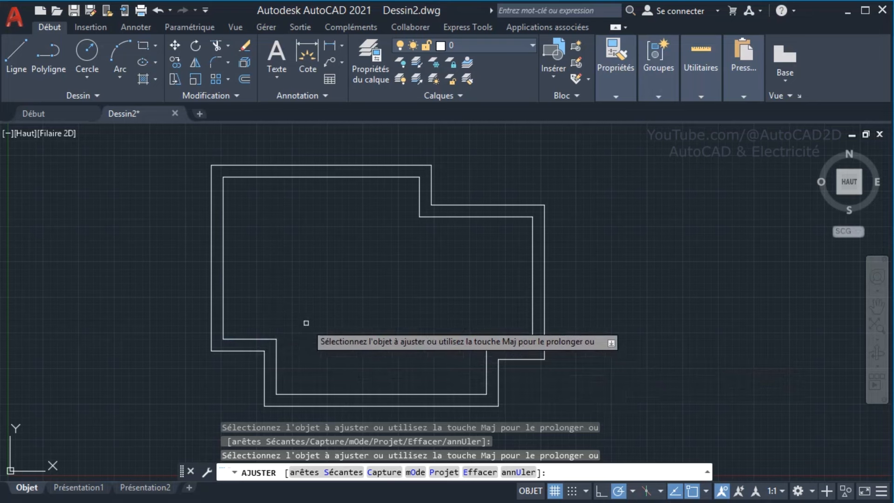
right_click(364, 303)
click(441, 310)
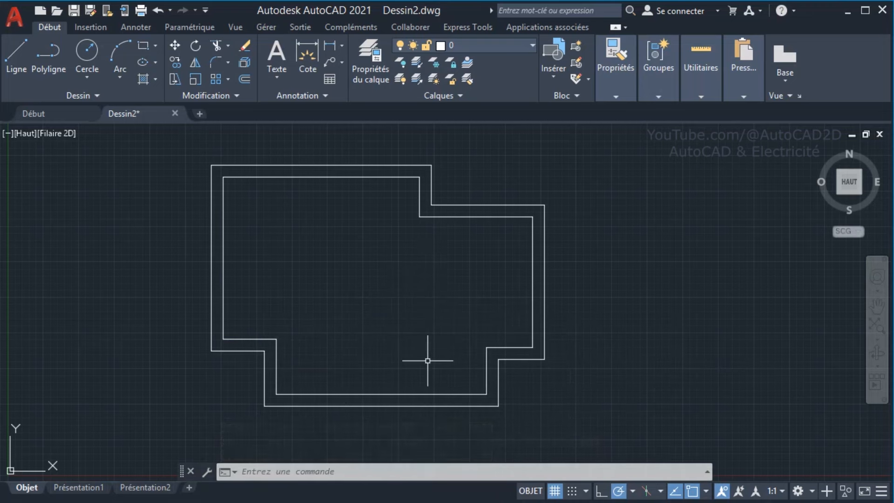
- Extend the upper notch's two vertical wall lines downward and the lower-right wall's two horizontal lines leftward to form partition walls
click(214, 46)
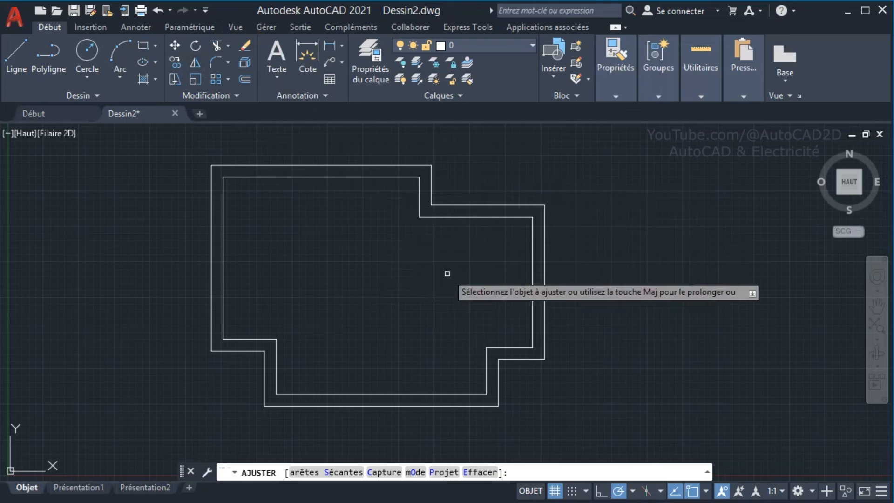
shift+click(418, 201)
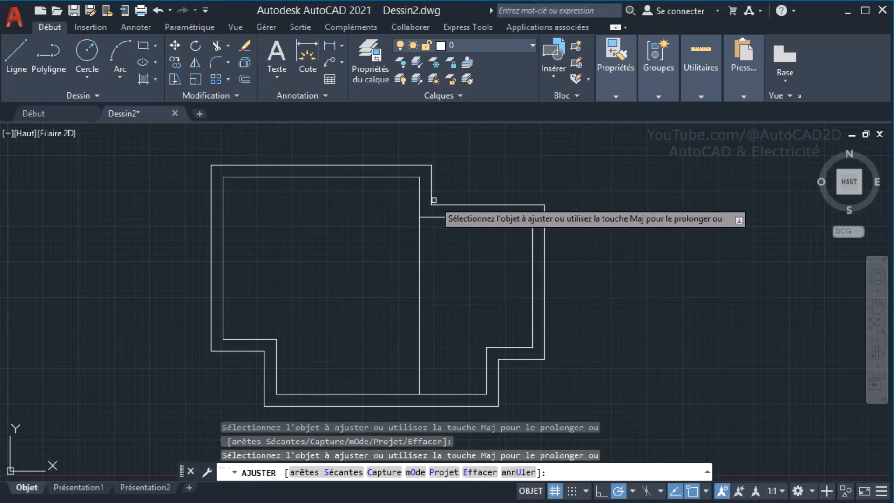
shift+click(501, 348)
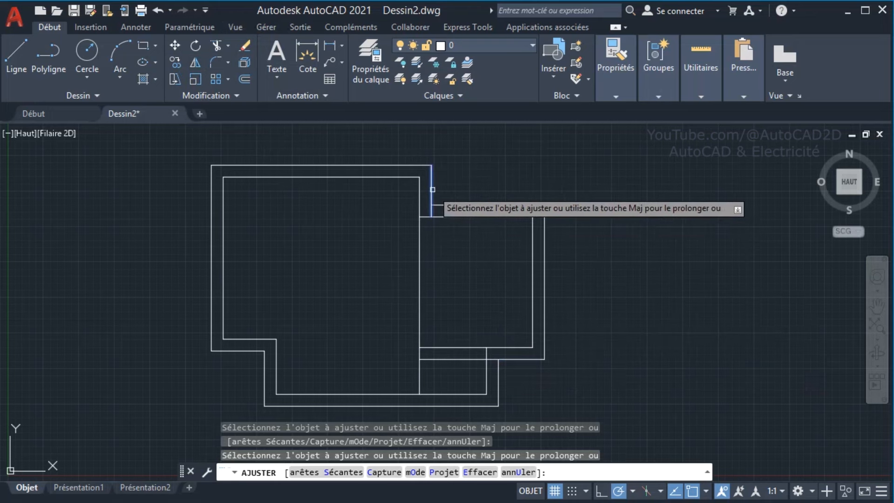
shift+click(432, 202)
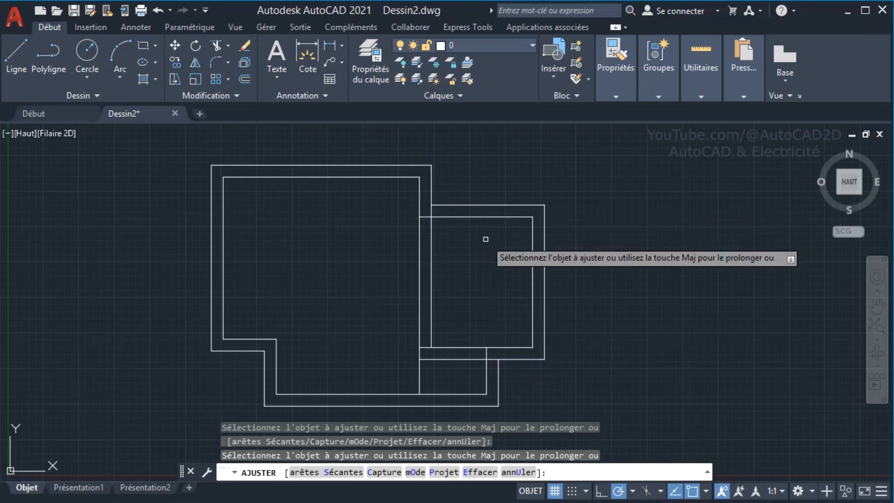
right_click(486, 242)
click(515, 251)
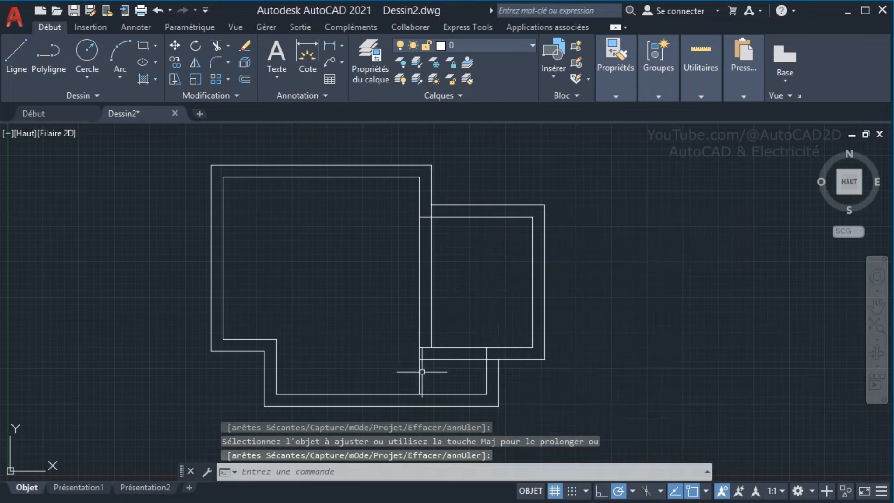
- Trim the surplus line segments at the partition wall junctions to leave a separate enclosed room on the right side
click(216, 46)
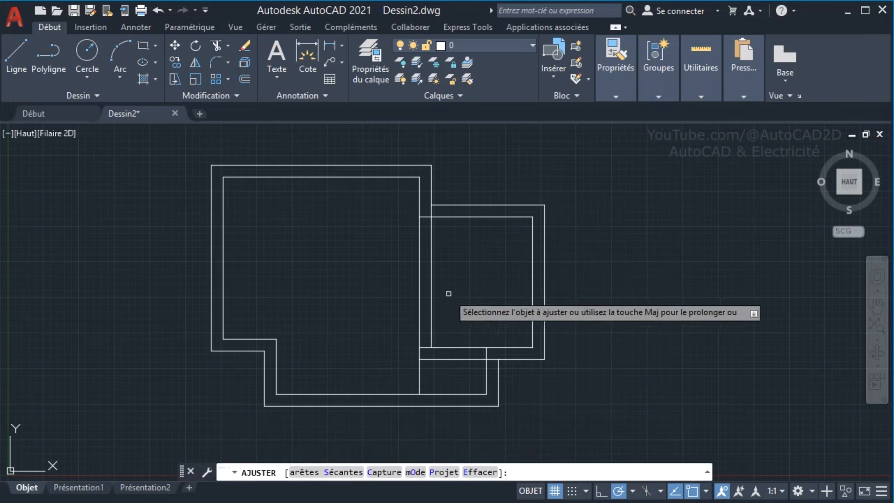
click(420, 370)
click(425, 347)
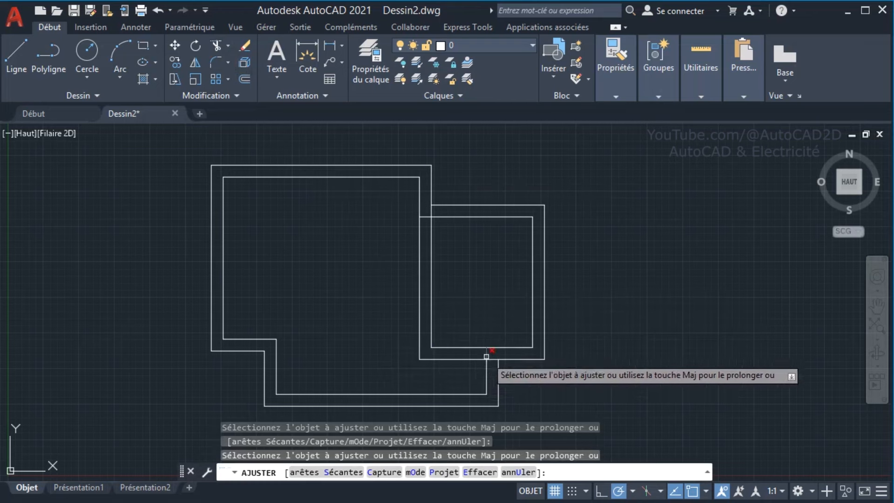
click(487, 357)
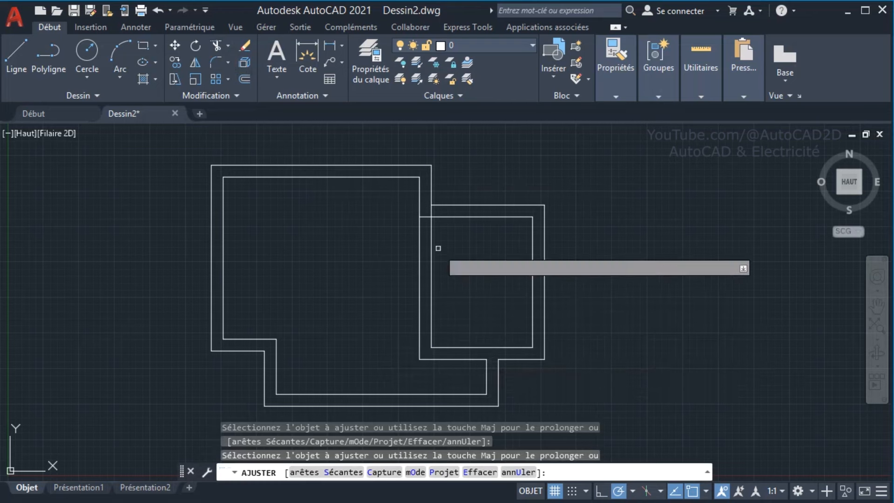
click(425, 217)
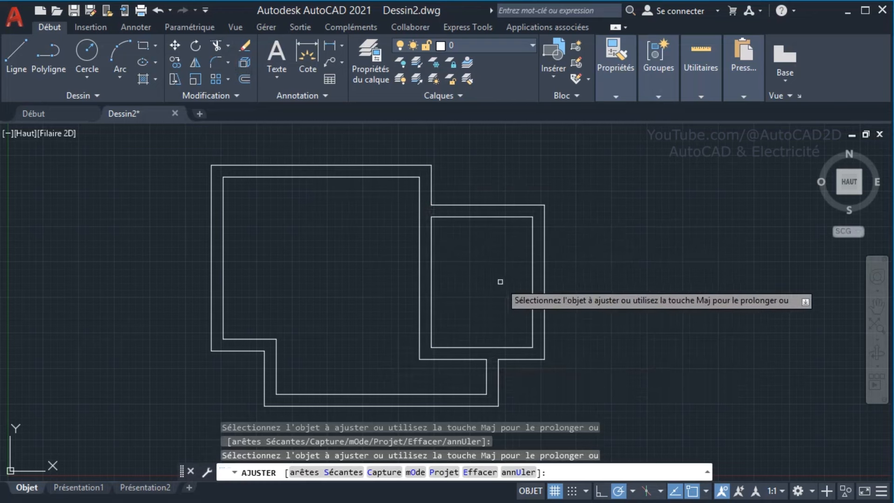
right_click(573, 263)
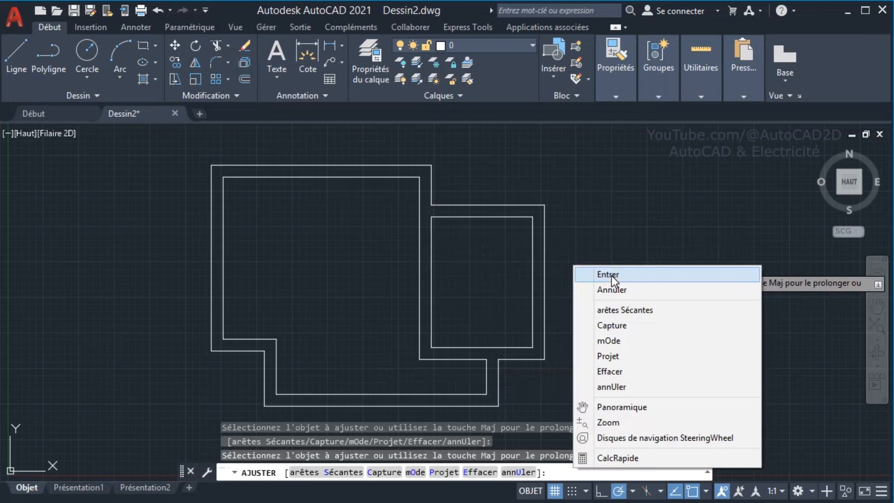
click(599, 274)
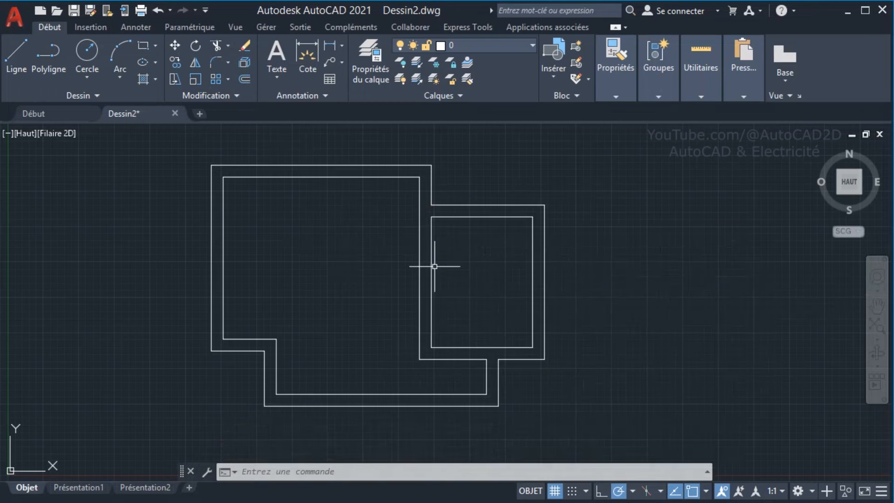
- Offset the right room's upper inner wall line about 177 units downward into the room
click(242, 77)
click(491, 244)
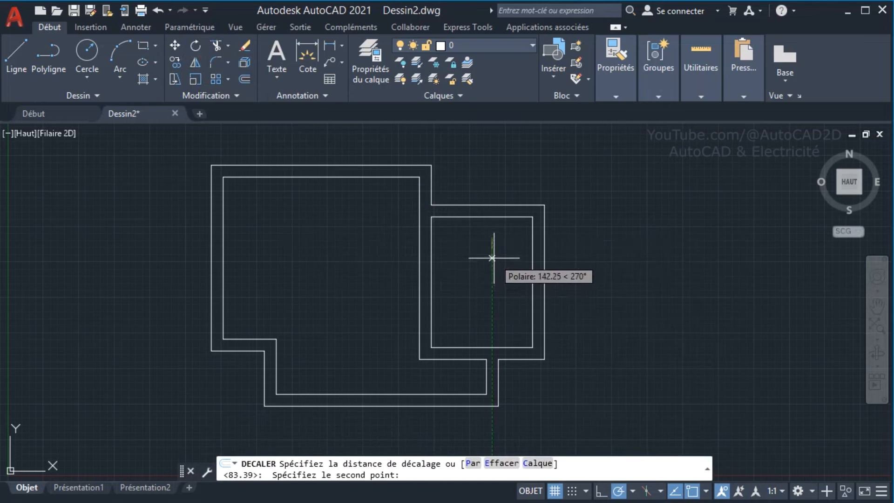
click(492, 259)
click(493, 216)
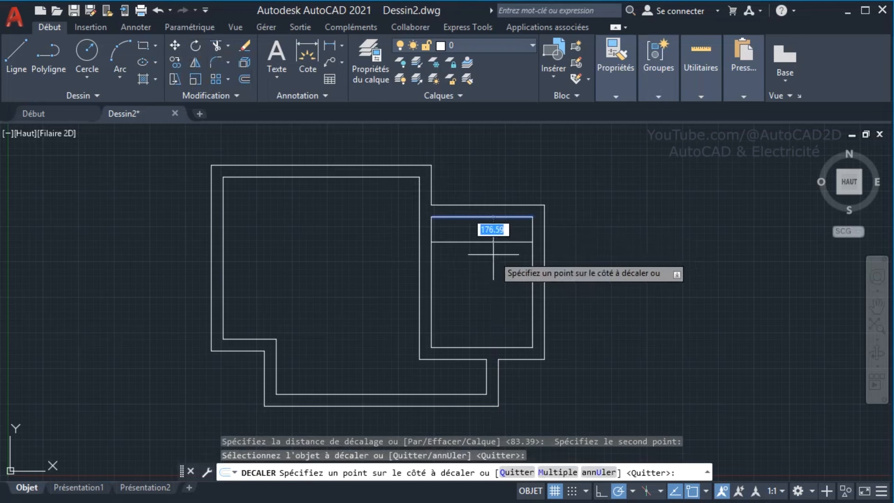
click(494, 254)
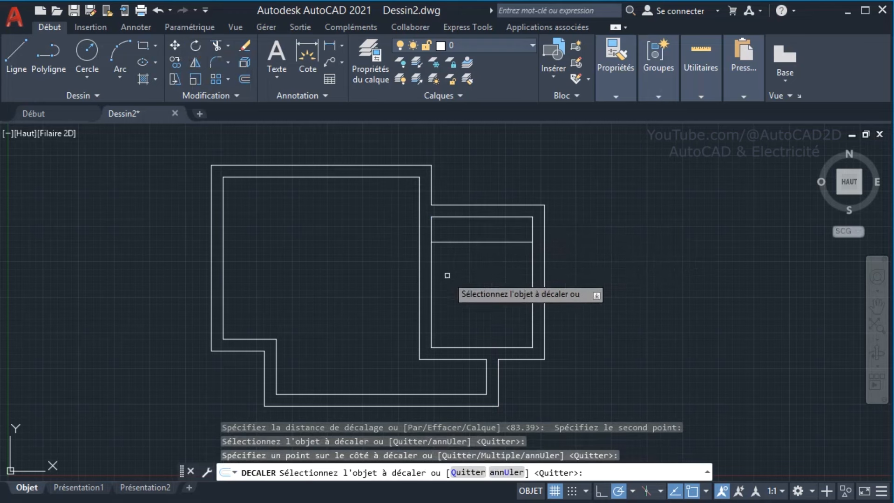
right_click(477, 269)
click(505, 277)
- Offset the new horizontal line in the right room about 235 units further down
right_click(484, 274)
click(512, 281)
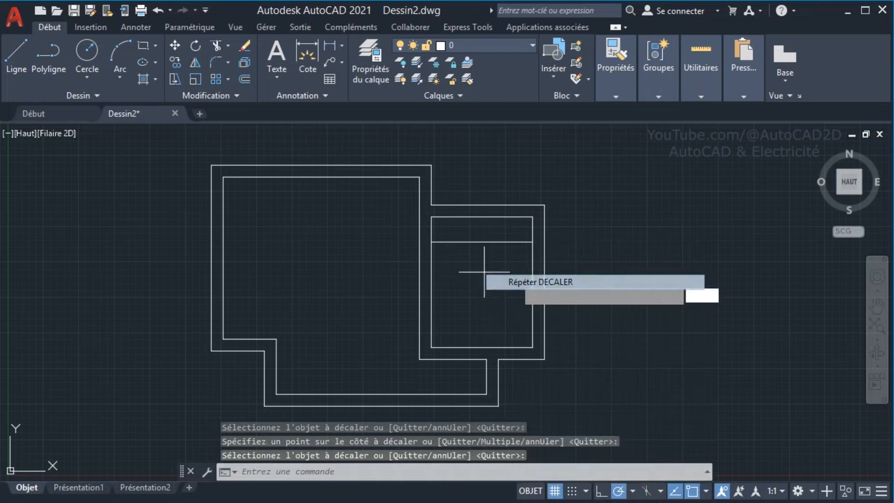
click(482, 242)
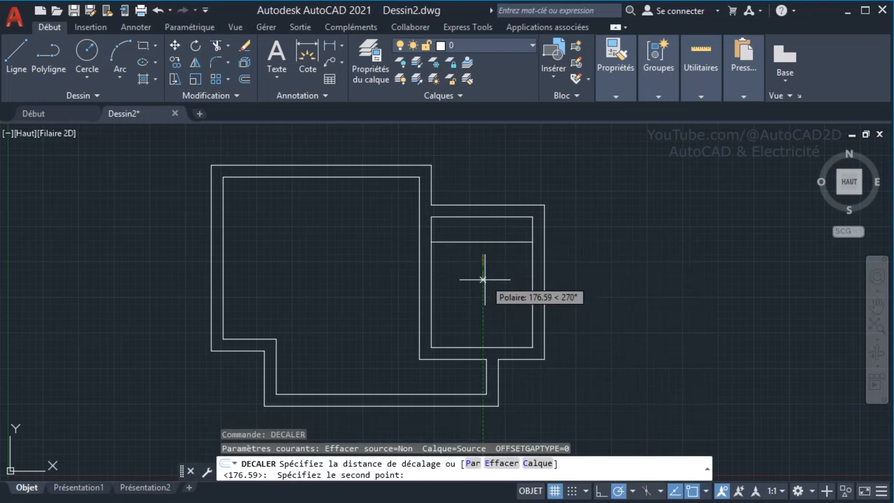
click(483, 275)
click(531, 242)
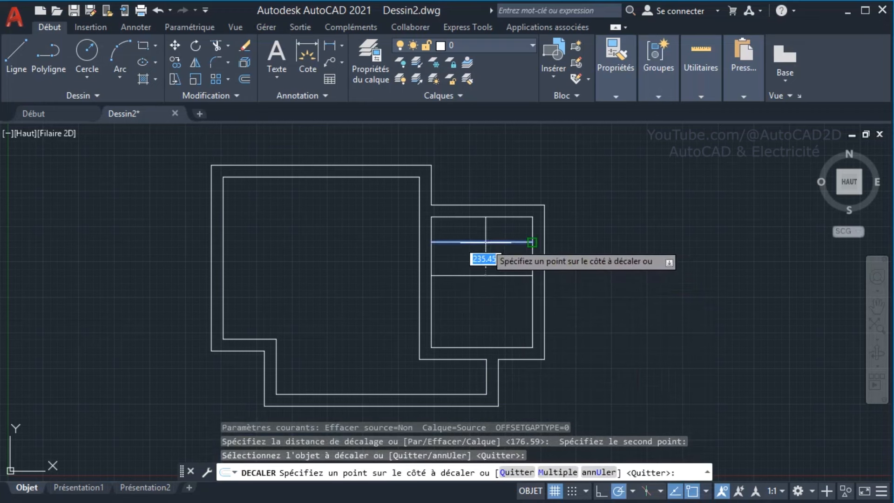
click(486, 288)
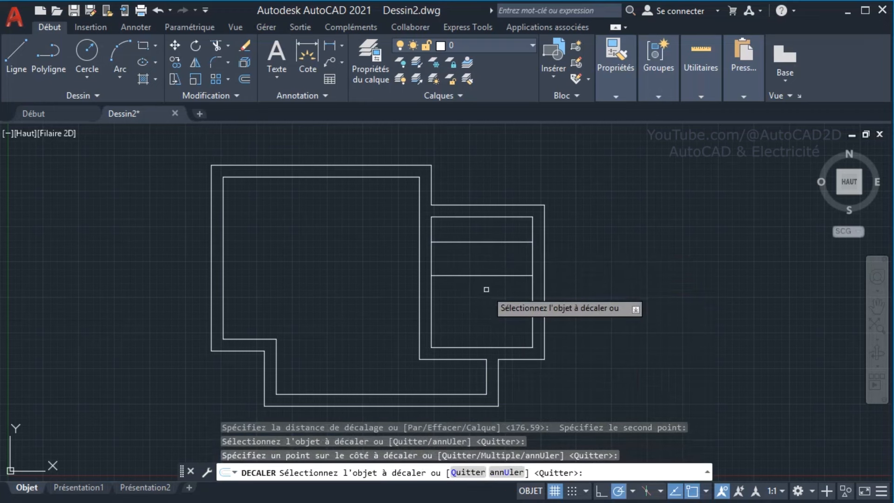
right_click(486, 289)
click(513, 301)
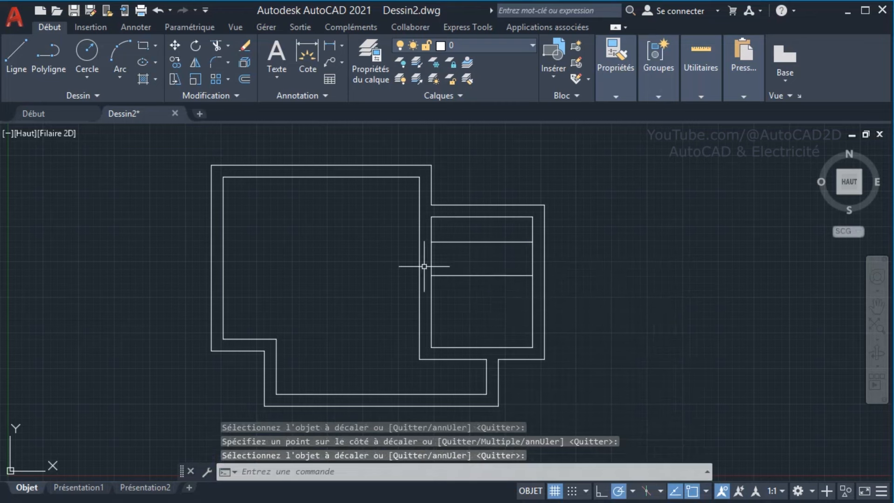
- Extend both offset lines across the partition wall, then trim the excess to leave a door opening between the two rooms
click(216, 45)
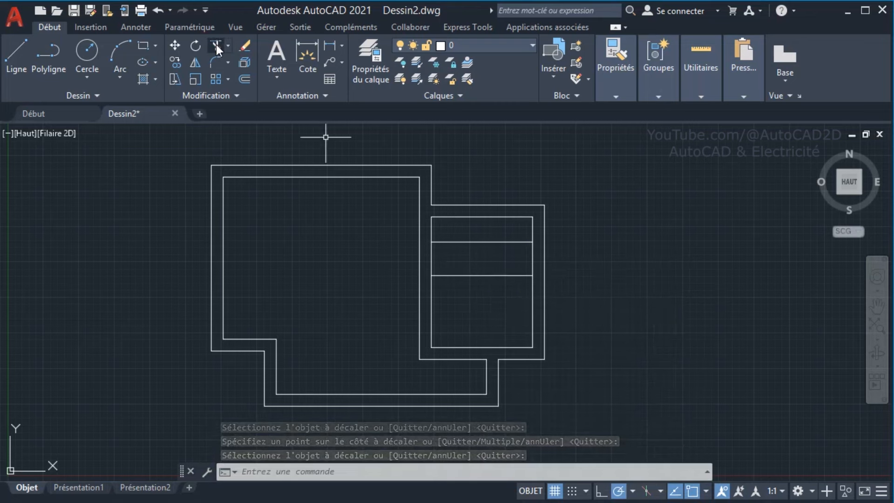
click(455, 274)
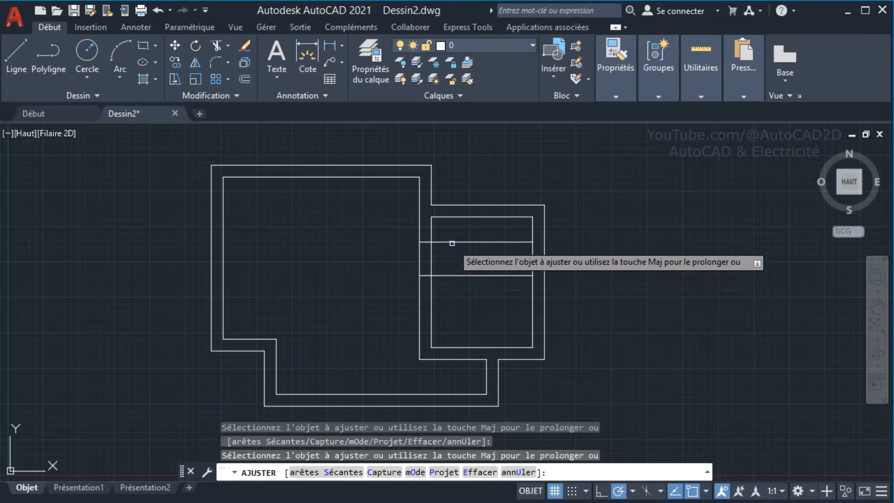
click(469, 301)
click(466, 233)
click(459, 255)
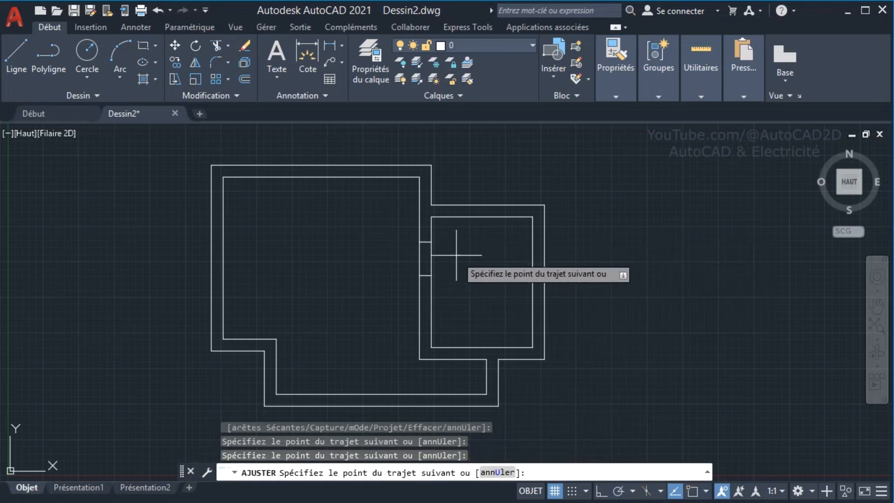
click(410, 252)
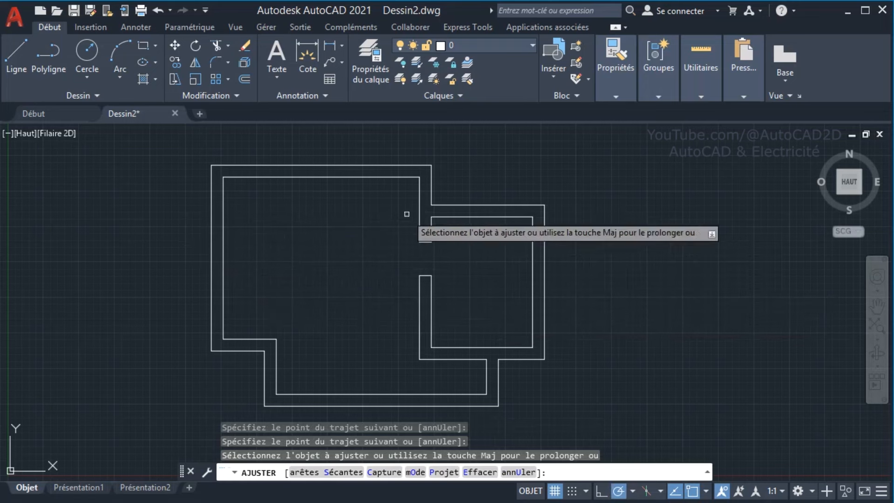
- Offset the large room's upper inner wall line about 93 units downward
click(244, 79)
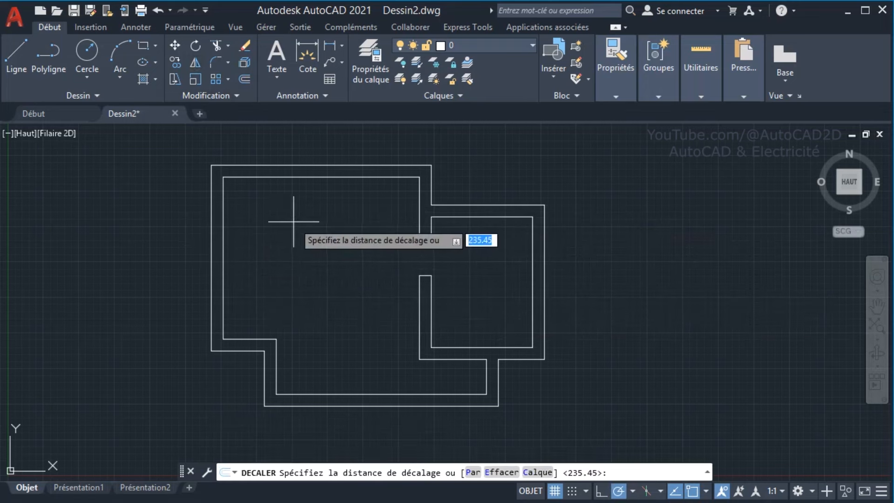
click(296, 211)
click(296, 223)
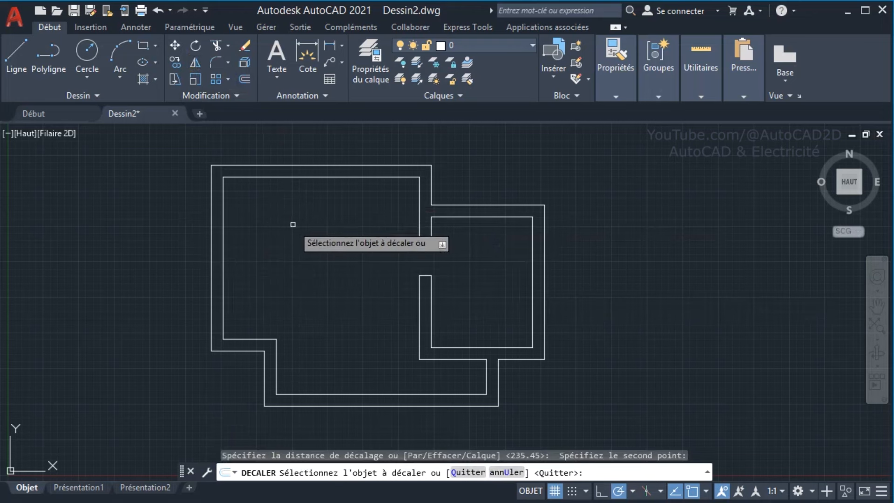
click(281, 176)
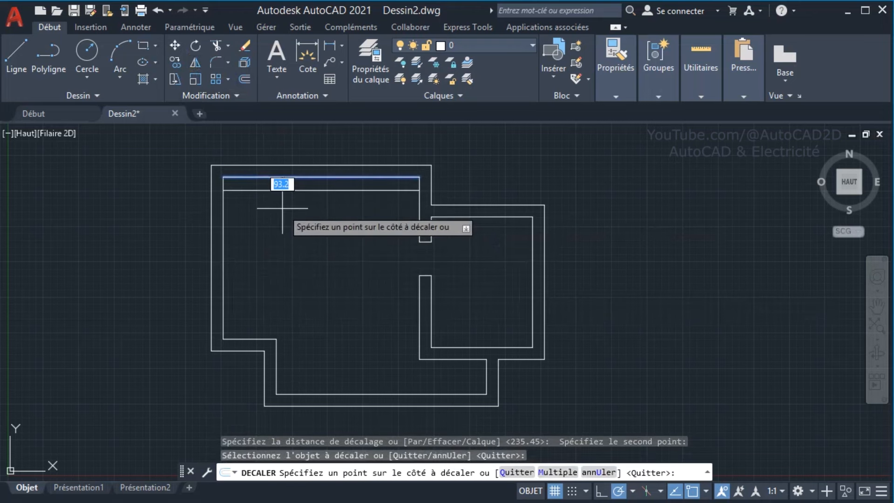
click(283, 210)
right_click(304, 225)
click(332, 232)
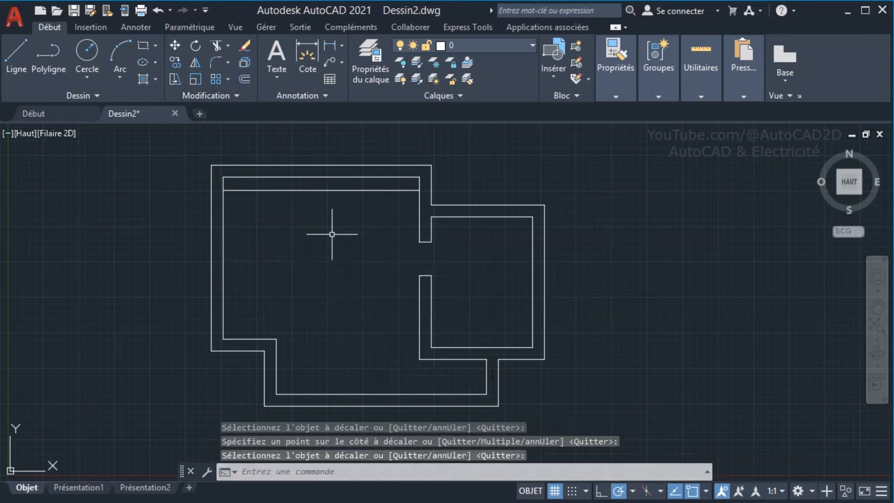
- Offset the large room's new horizontal line about 412 units further down
right_click(331, 235)
click(334, 241)
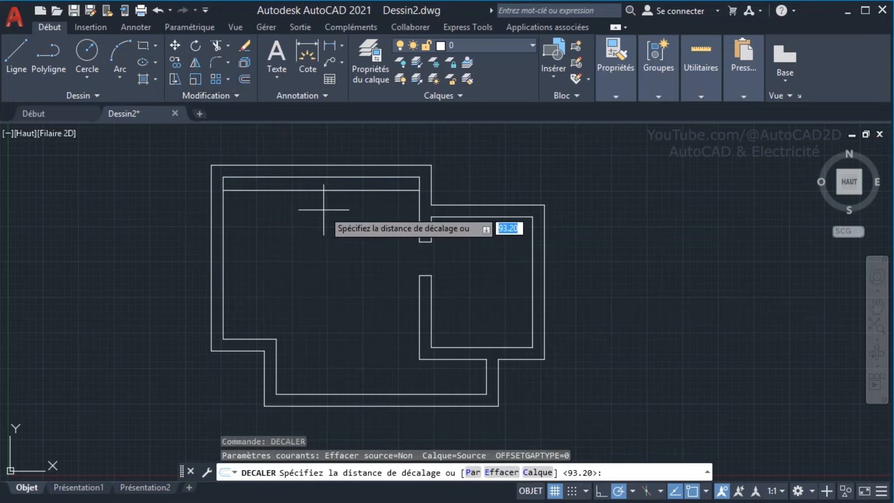
click(324, 210)
click(324, 268)
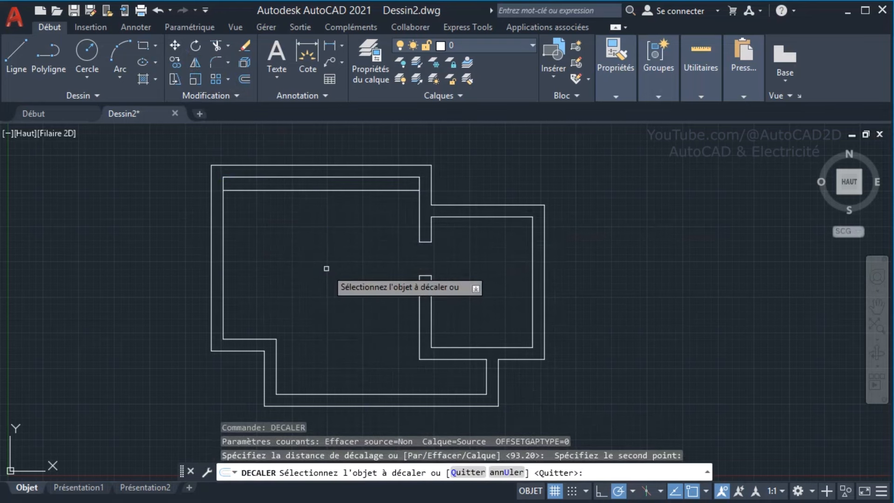
click(297, 190)
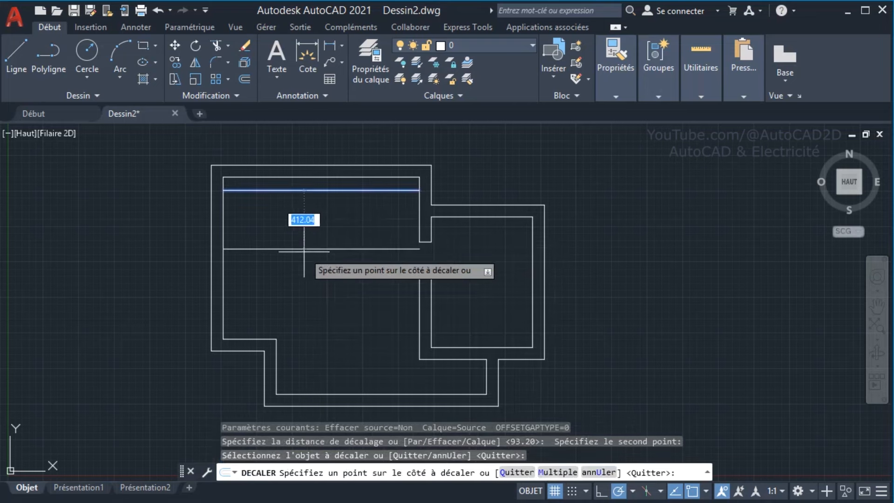
click(323, 234)
right_click(323, 233)
click(354, 243)
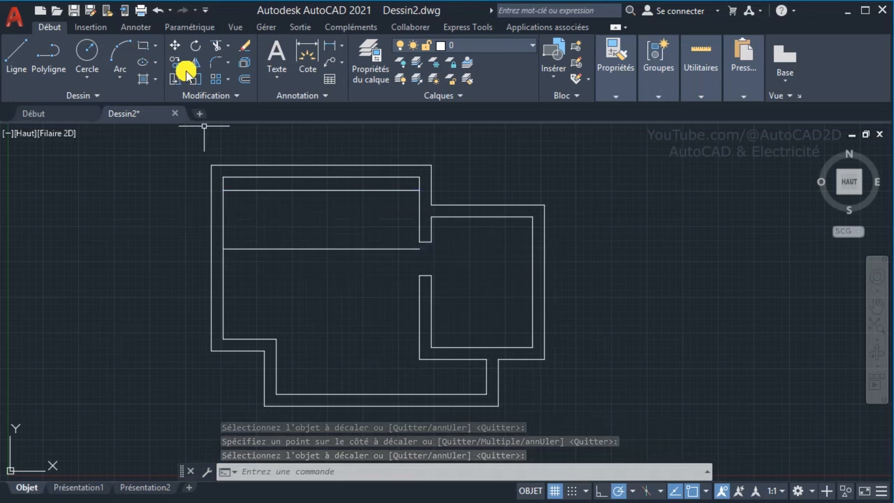
- Extend both offset lines across the left exterior wall, then trim the excess to leave an opening in that wall
click(217, 50)
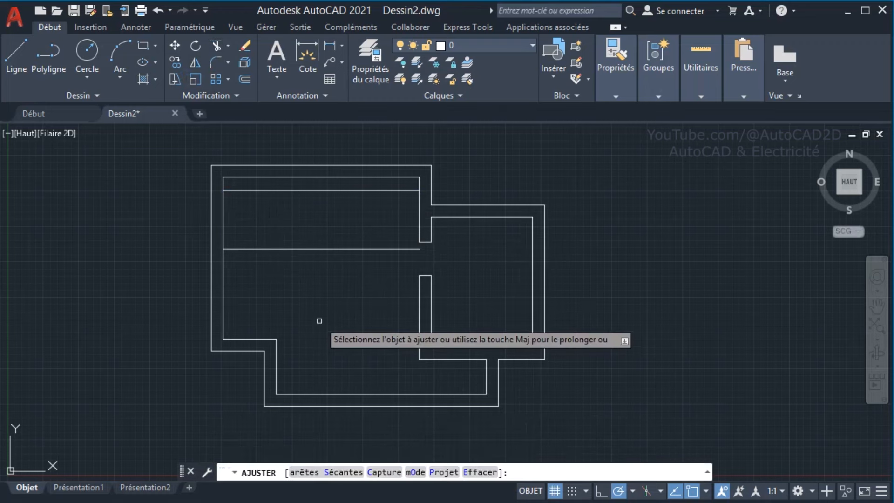
click(281, 249)
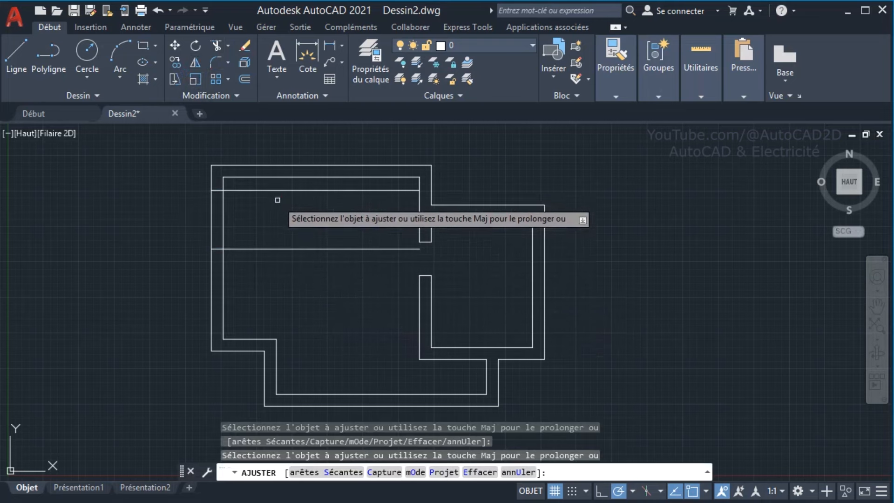
click(271, 190)
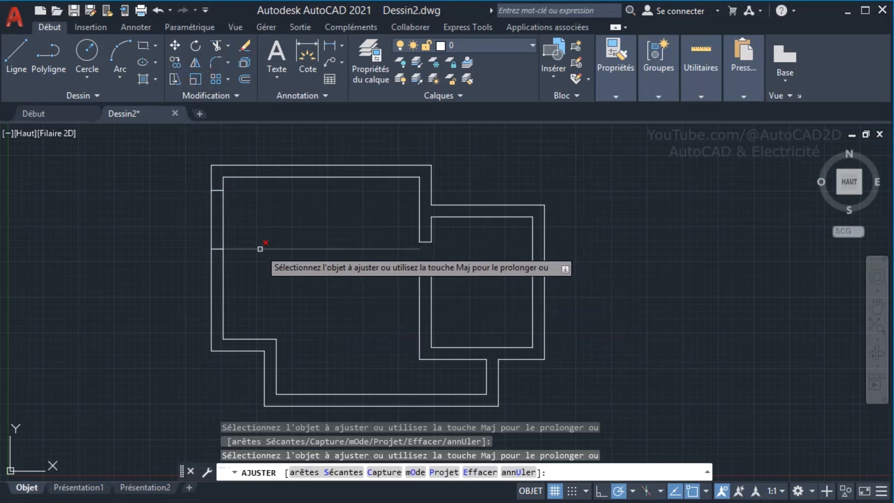
click(255, 222)
click(190, 201)
key(Return)
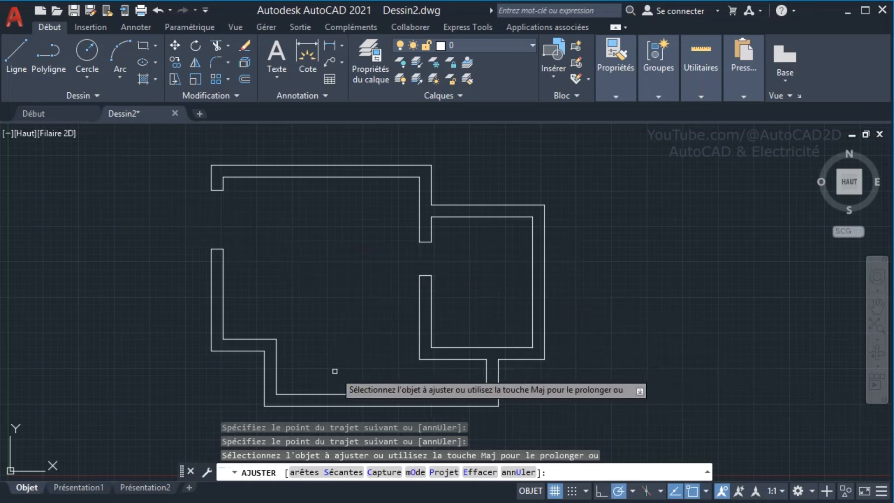
right_click(360, 359)
click(386, 335)
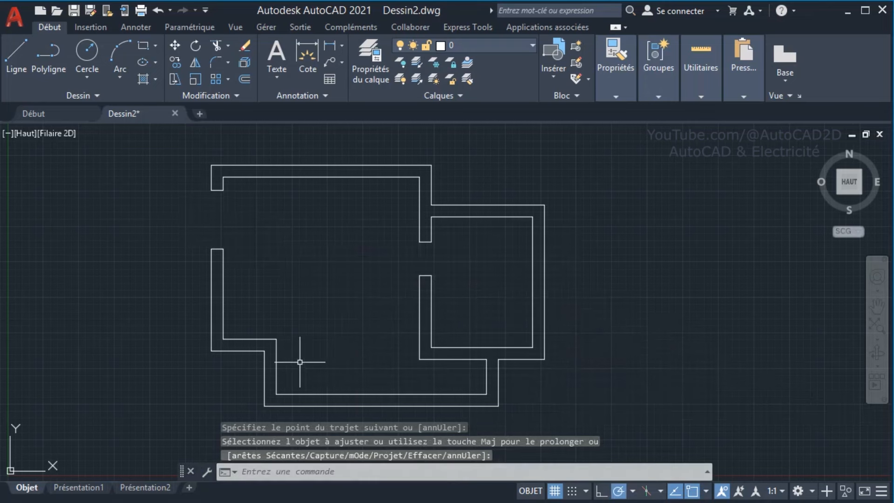
- Offset the short vertical inner wall line at the lower-left notch about 113 units to the right
click(245, 77)
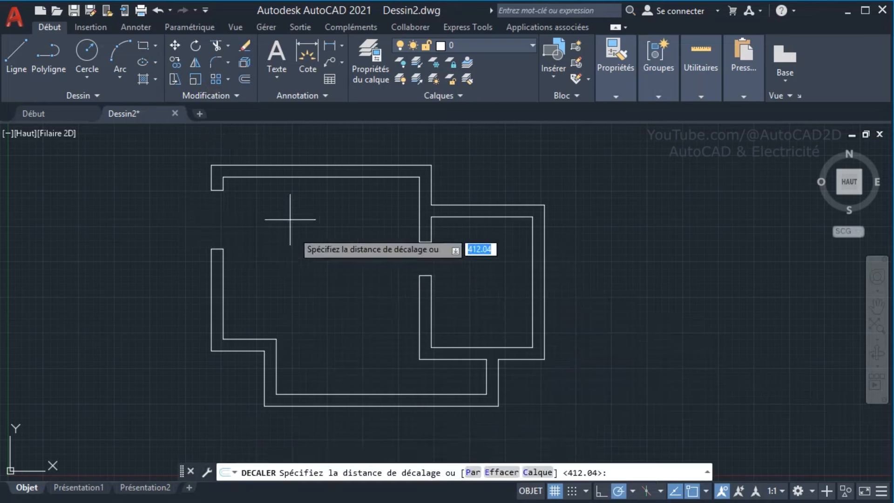
click(305, 323)
click(325, 323)
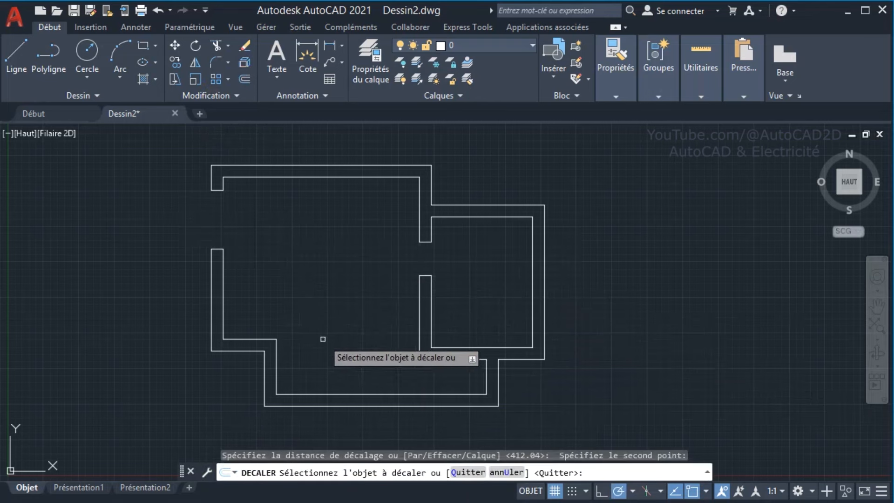
click(276, 358)
click(308, 364)
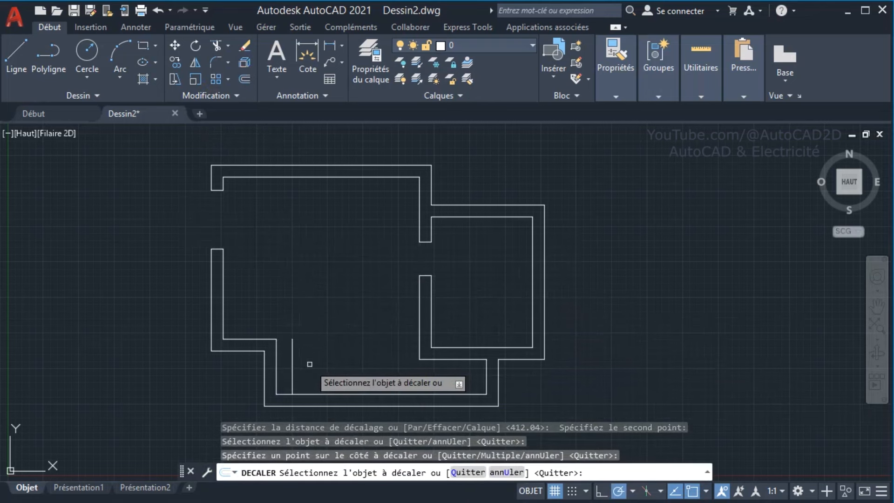
right_click(352, 343)
click(354, 349)
- Offset the new short vertical line near the lower-left notch about 373 units further to the right
right_click(352, 333)
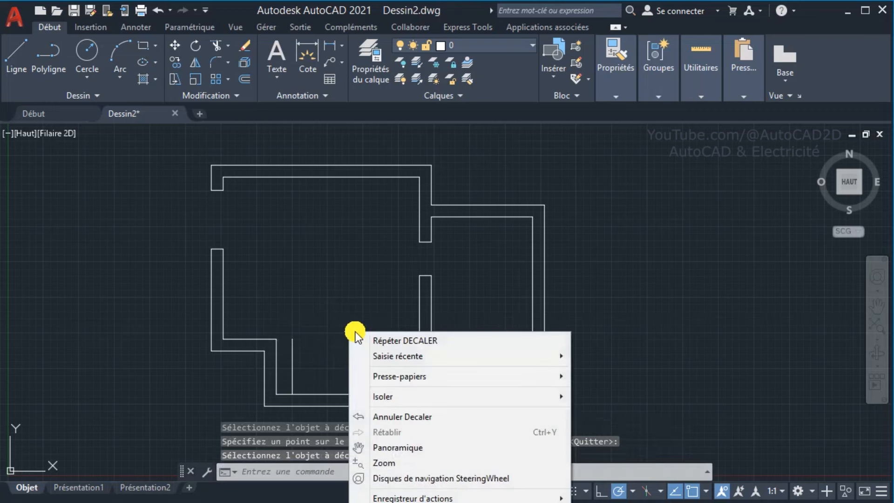
click(330, 292)
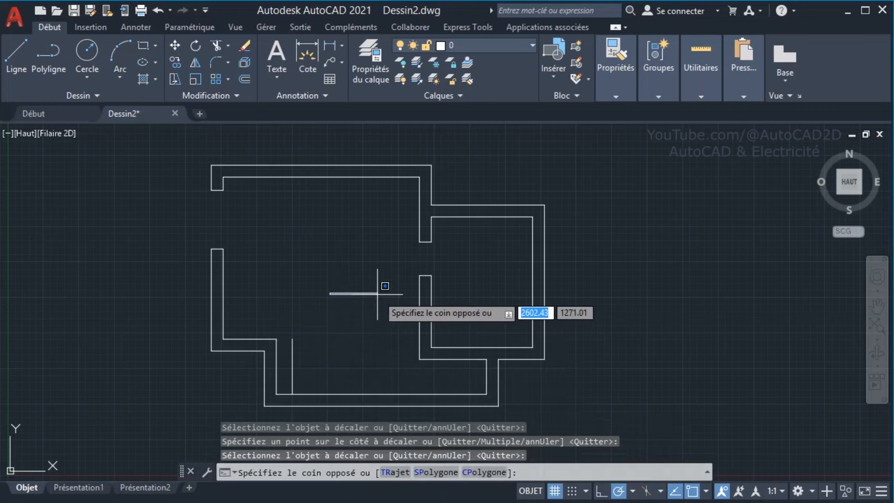
click(324, 289)
right_click(326, 292)
click(376, 301)
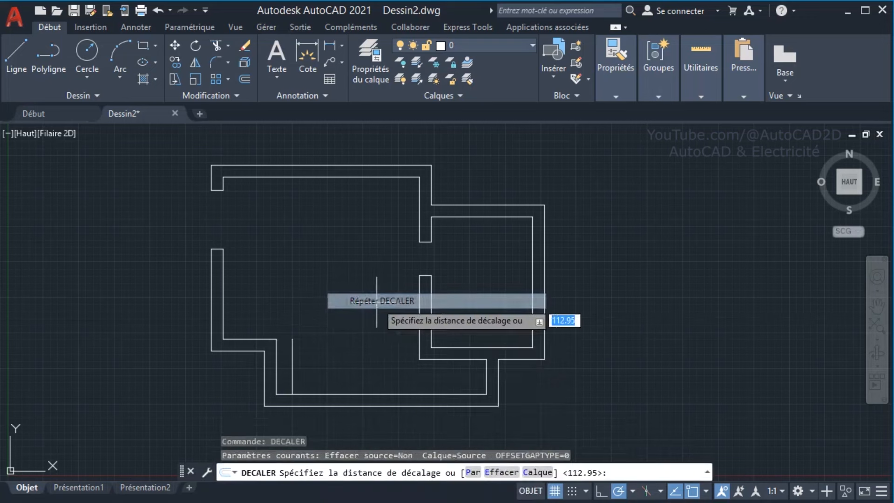
click(331, 315)
click(383, 315)
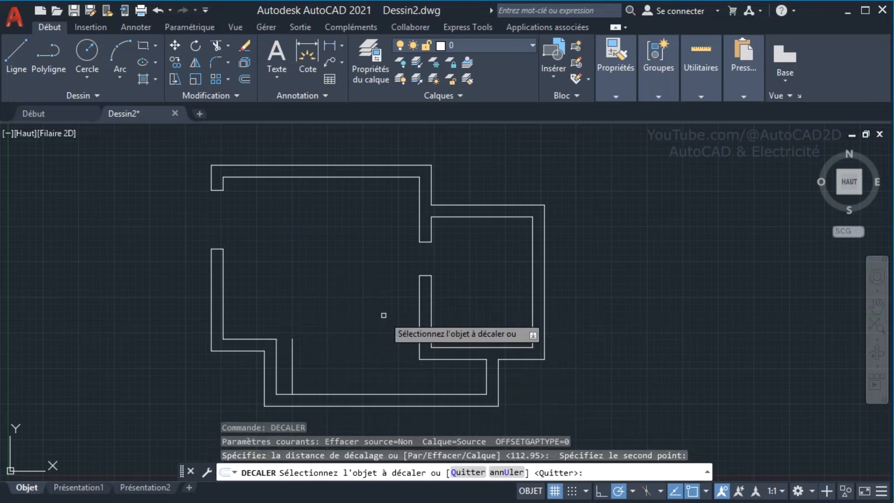
click(292, 339)
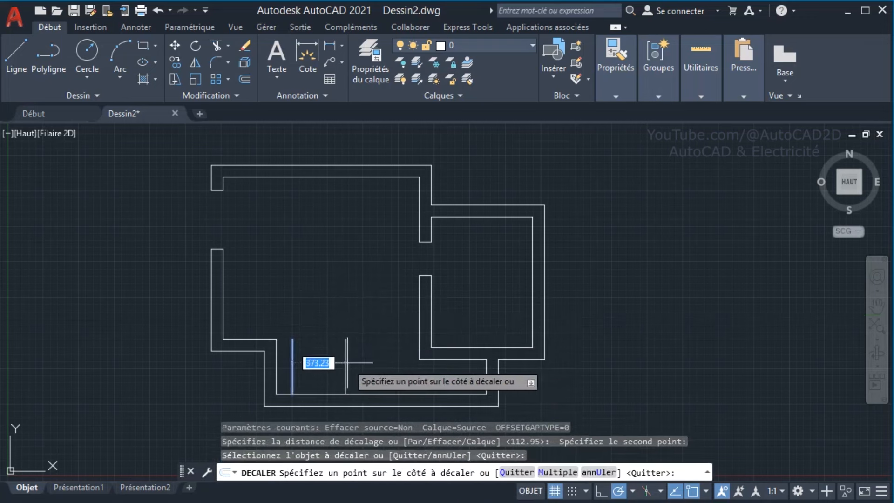
click(353, 363)
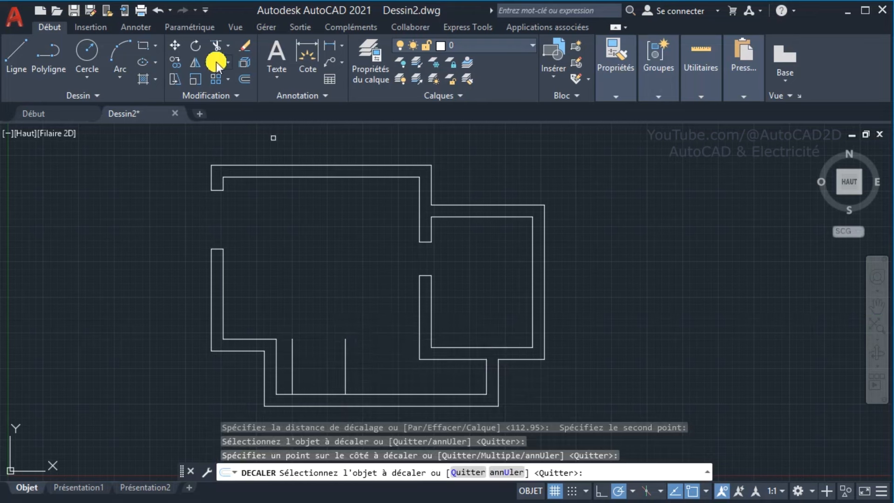
- Extend both short vertical lines across the bottom exterior wall, then trim the wall lines between them to leave an opening
click(216, 45)
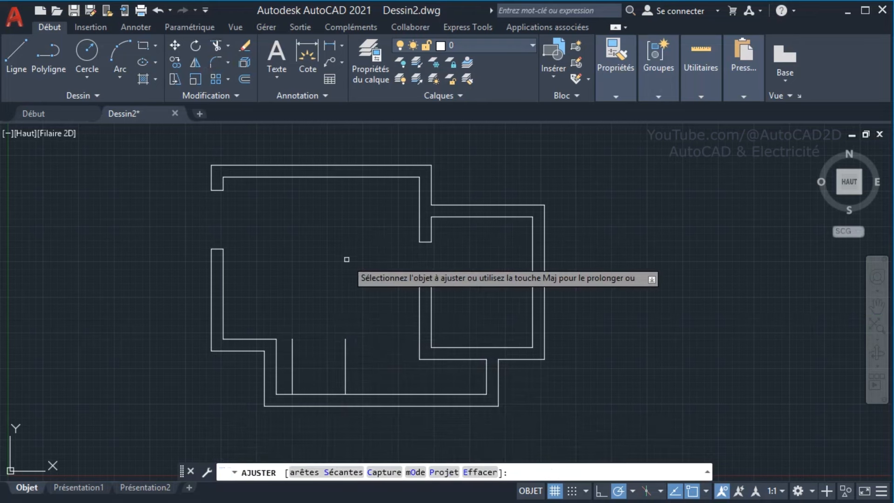
click(347, 370)
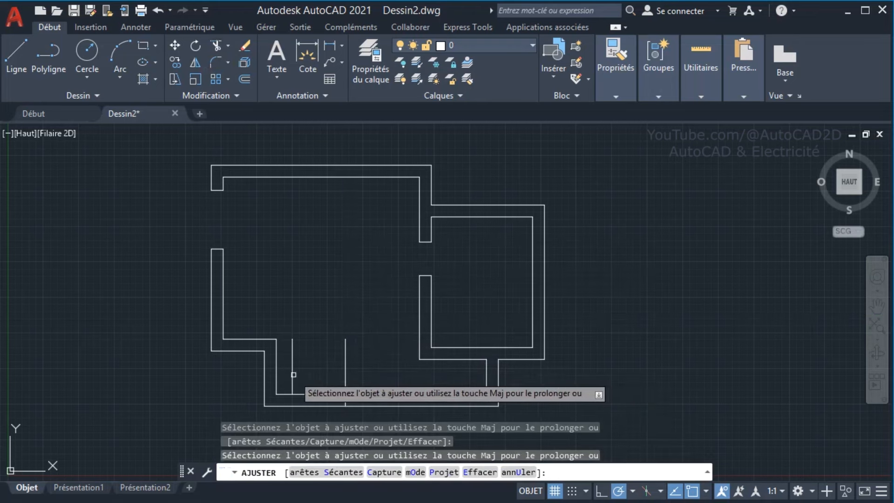
click(345, 372)
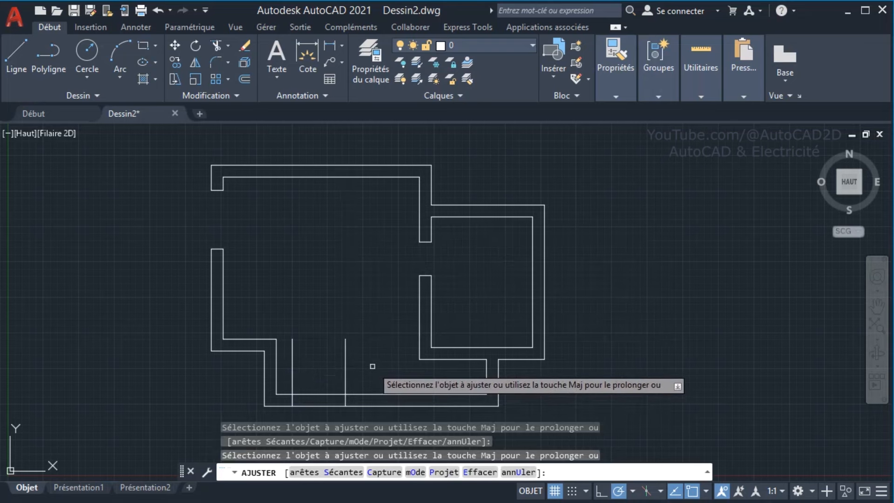
mouse_move(372, 366)
mouse_down()
mouse_move(287, 366)
mouse_move(302, 377)
mouse_move(303, 410)
mouse_up()
right_click(355, 314)
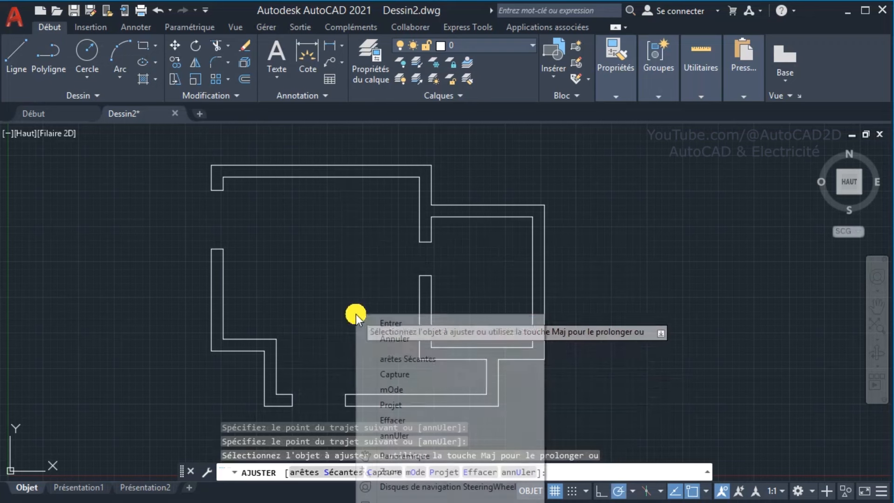
click(381, 324)
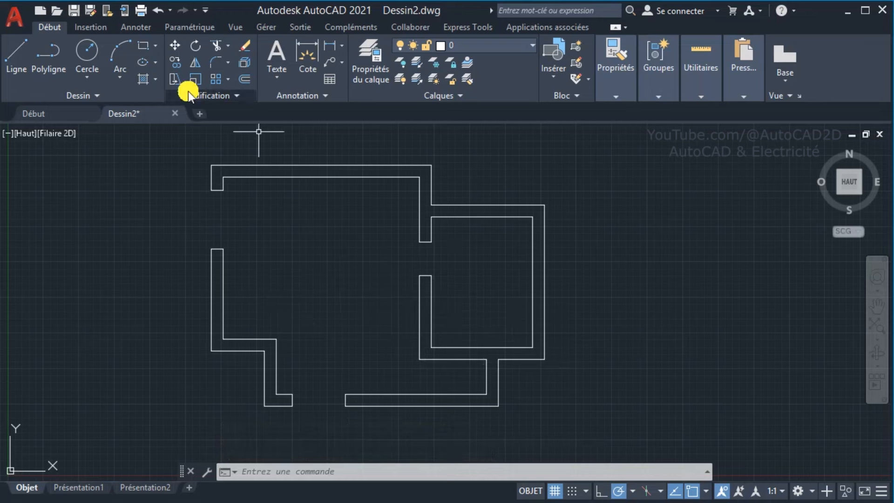
- Fill the two closed wall outlines with a solid hatch in green (Vert)
click(156, 80)
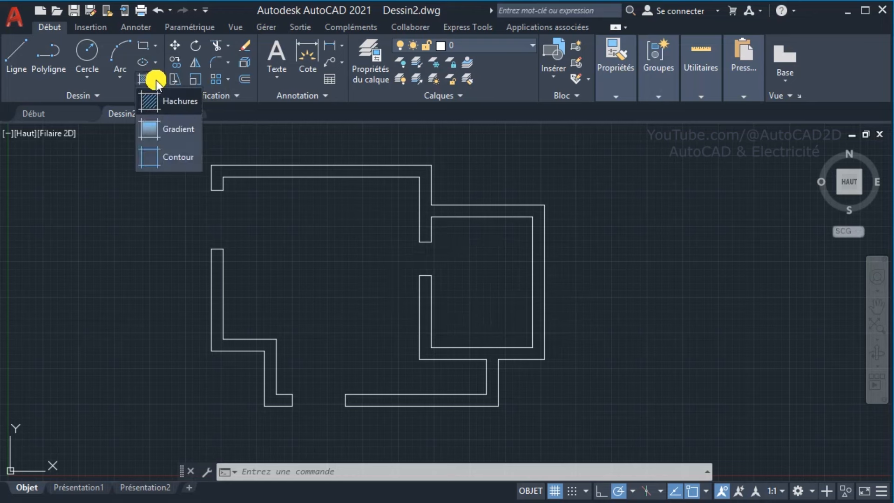
click(159, 98)
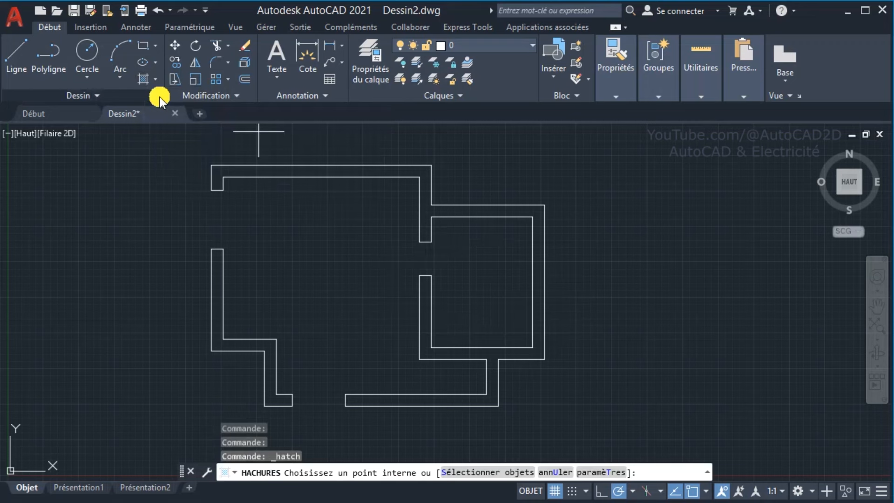
click(191, 45)
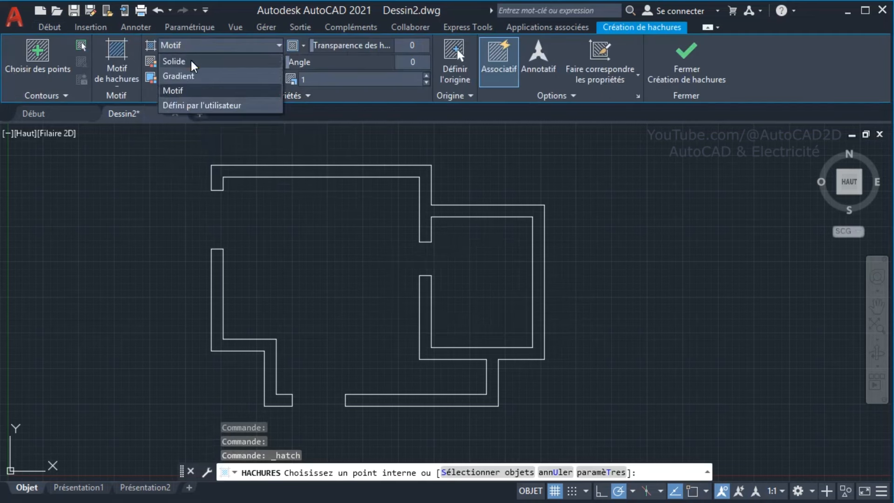
click(191, 61)
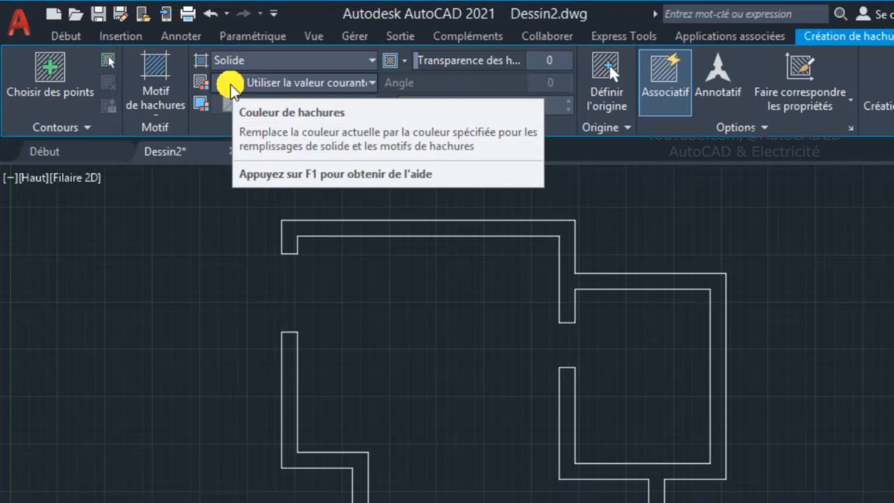
click(172, 62)
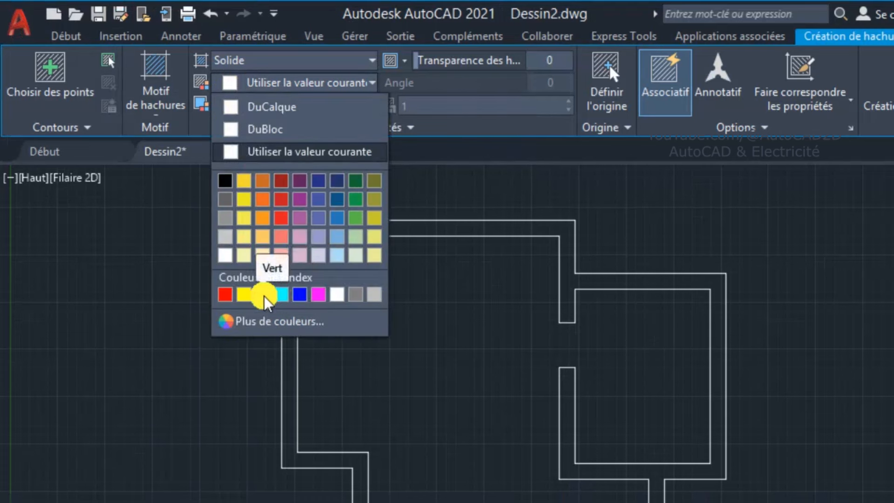
click(264, 295)
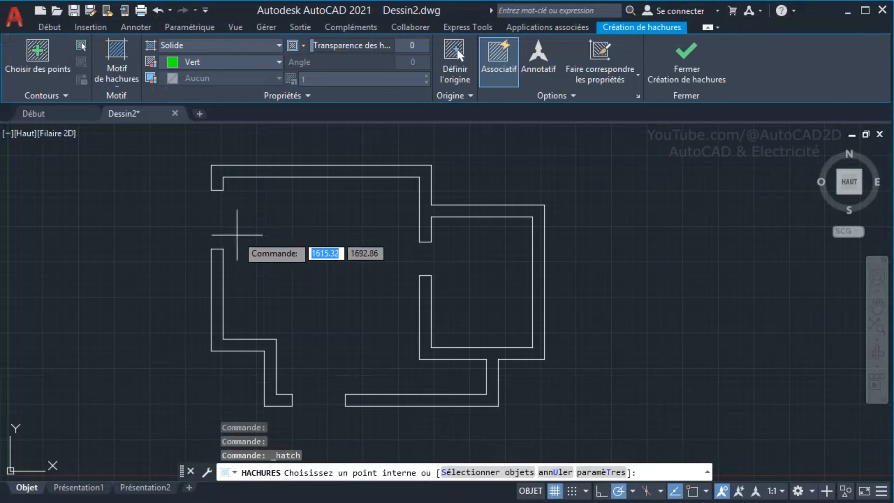
click(220, 173)
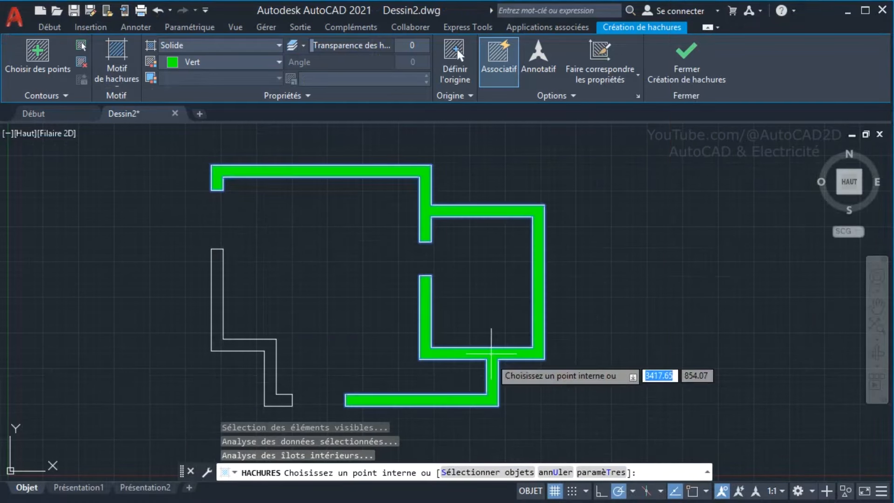
click(270, 376)
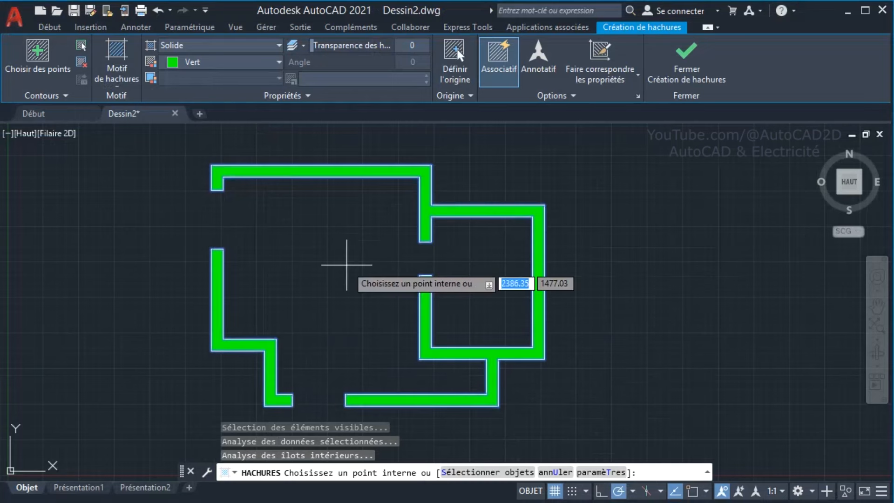
right_click(331, 264)
click(372, 274)
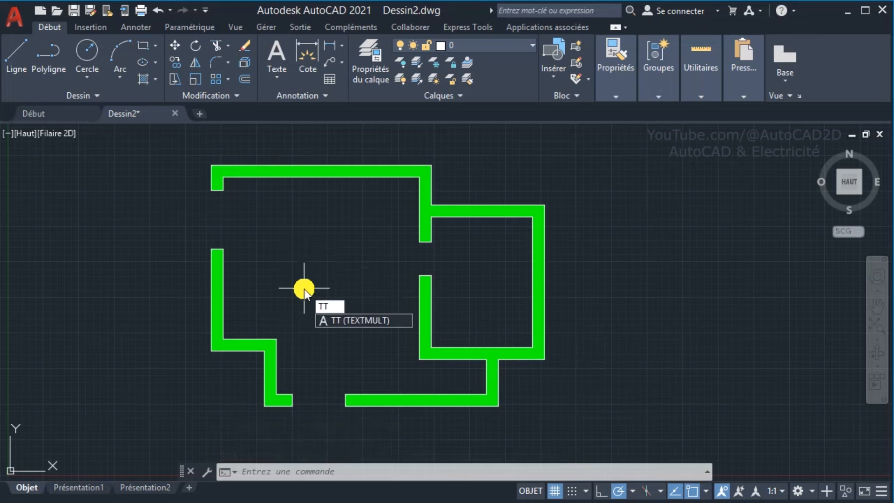
- Add the multiline text "Salon" in a box spanning the large room from its upper-left inner corner
key(Return)
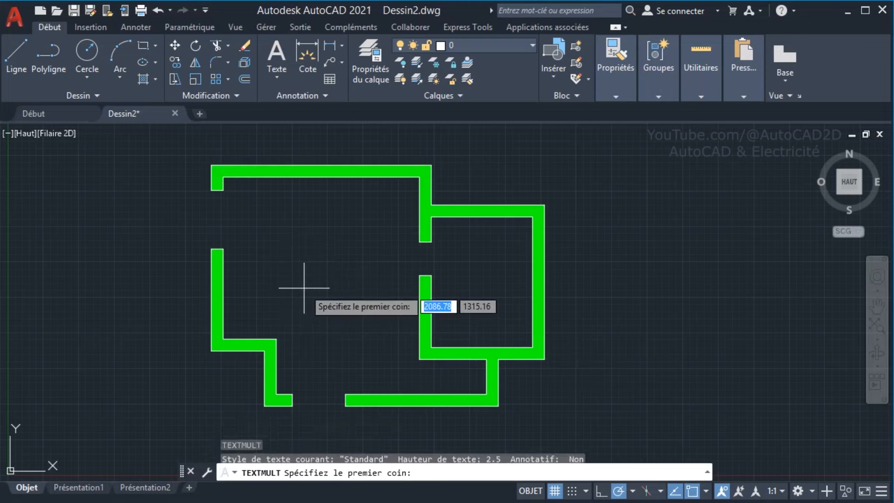
click(223, 177)
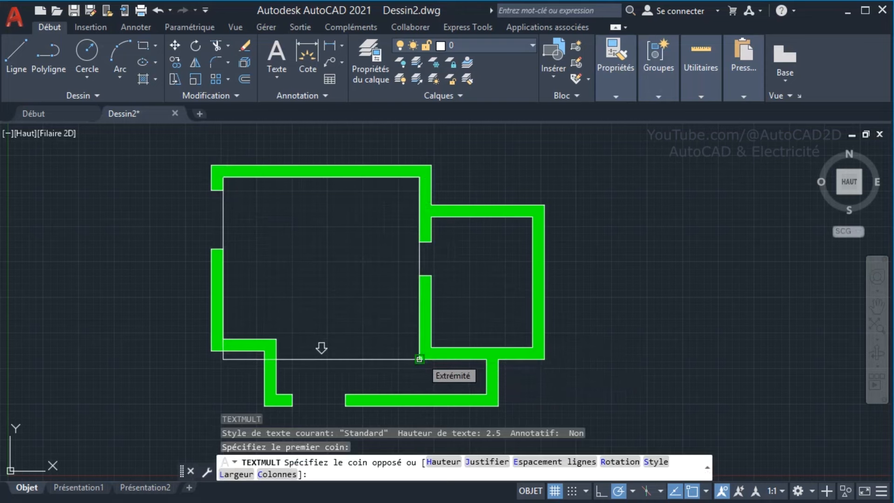
click(420, 347)
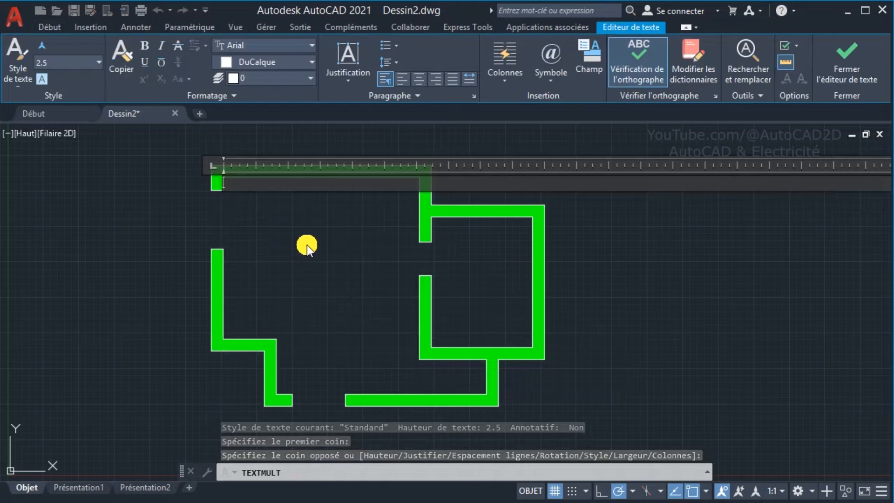
text(Salon)
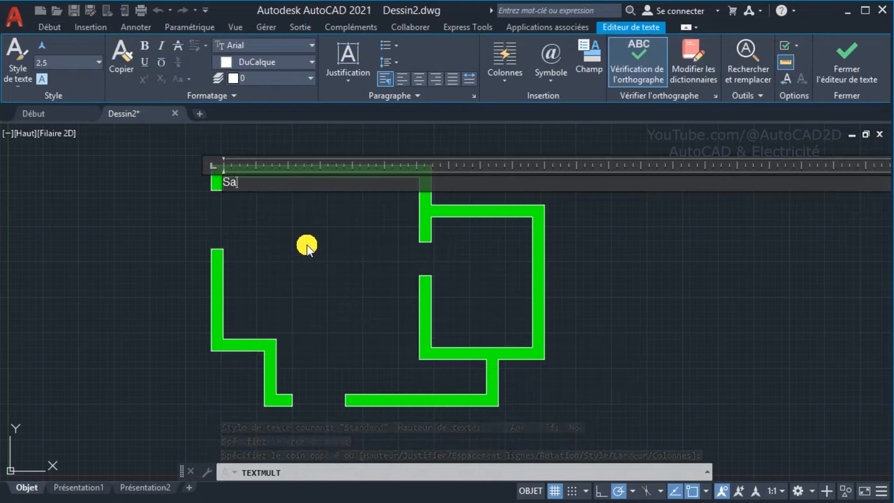
click(541, 328)
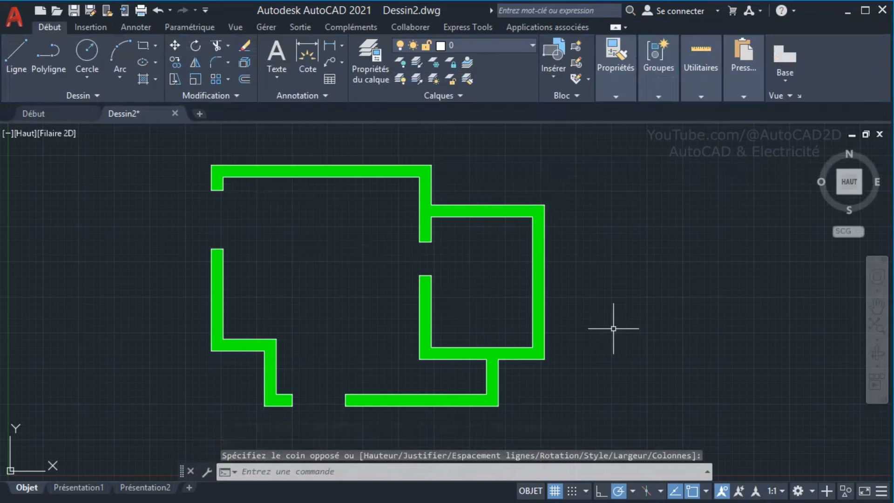
- Reopen the tiny "Salon" text at the large room's upper-left inner corner and set its height to 100
scroll(252, 205, up, 4)
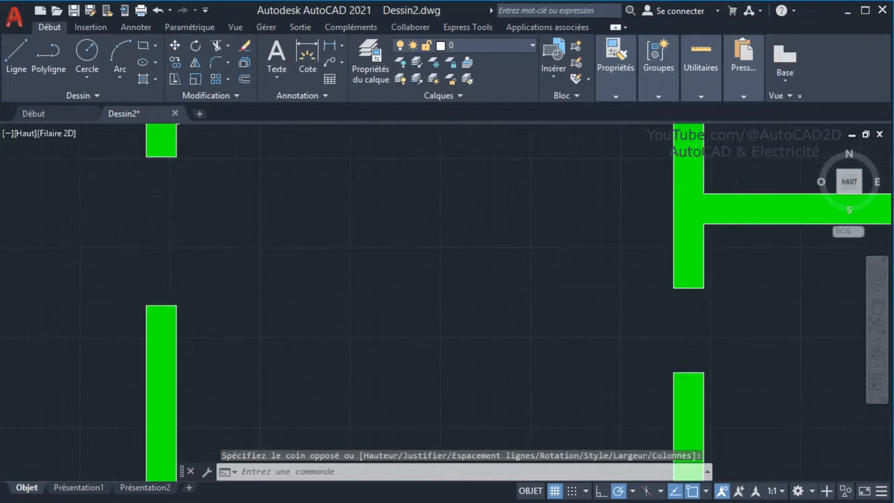
scroll(246, 205, down, 4)
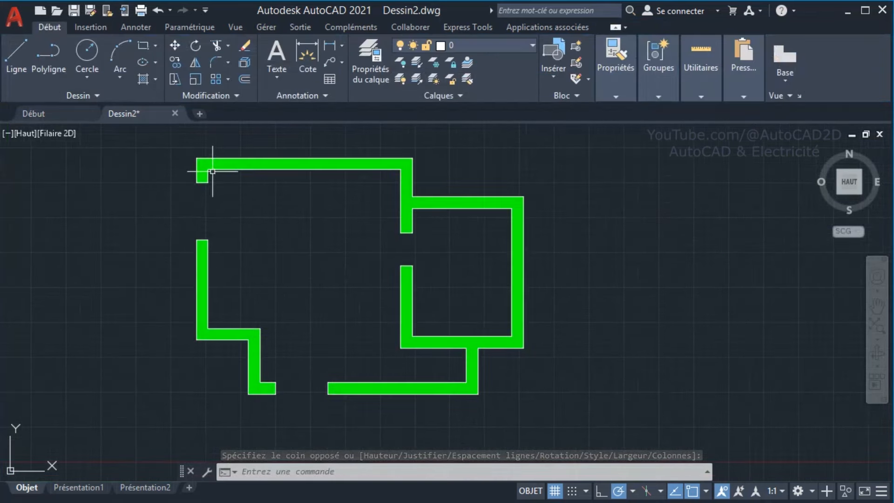
scroll(205, 176, up, 2)
double_click(153, 175)
drag(183, 175, 135, 181)
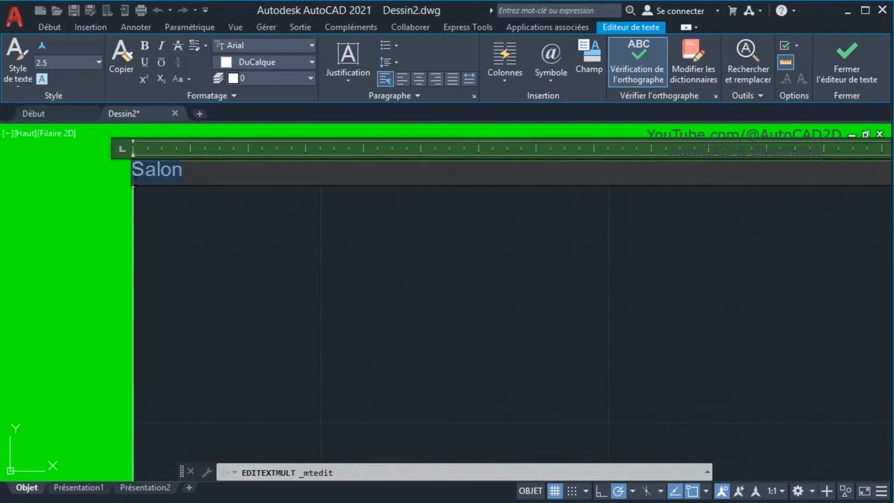
click(56, 65)
text(100)
key(Return)
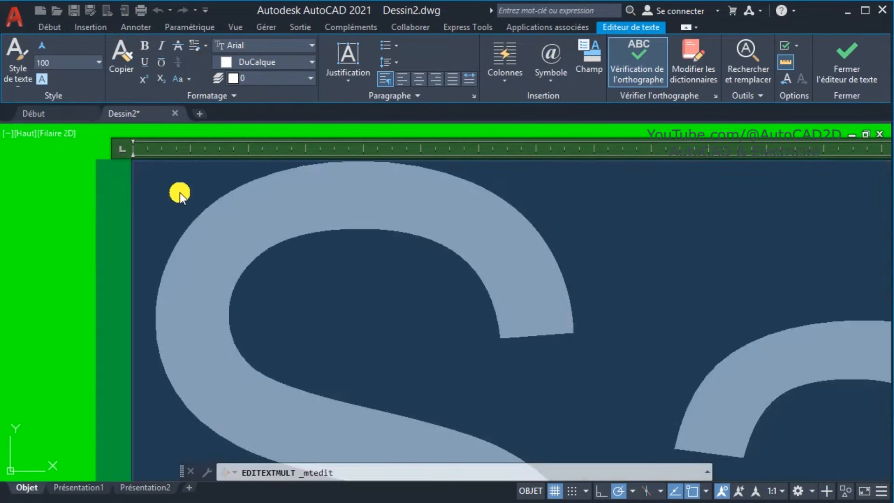
scroll(211, 195, down, 5)
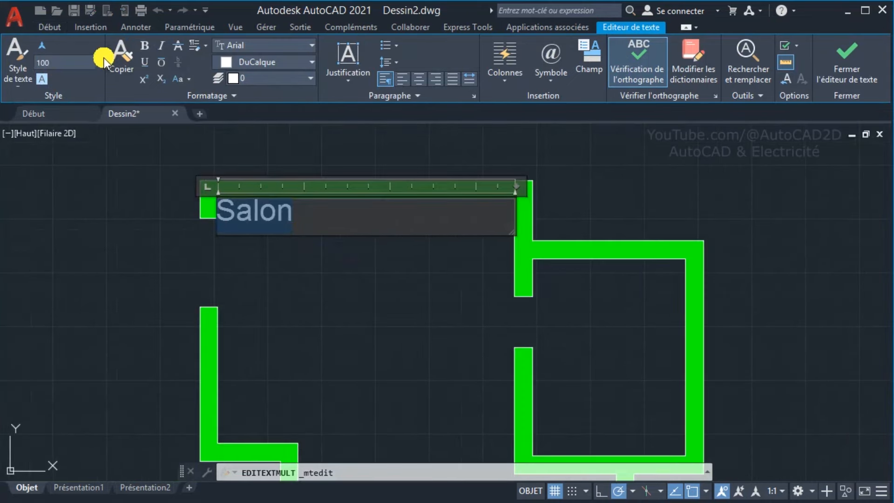
- Set the height of the "Salon" text to 500 and finish editing it
click(68, 66)
text(500)
key(Return)
click(411, 153)
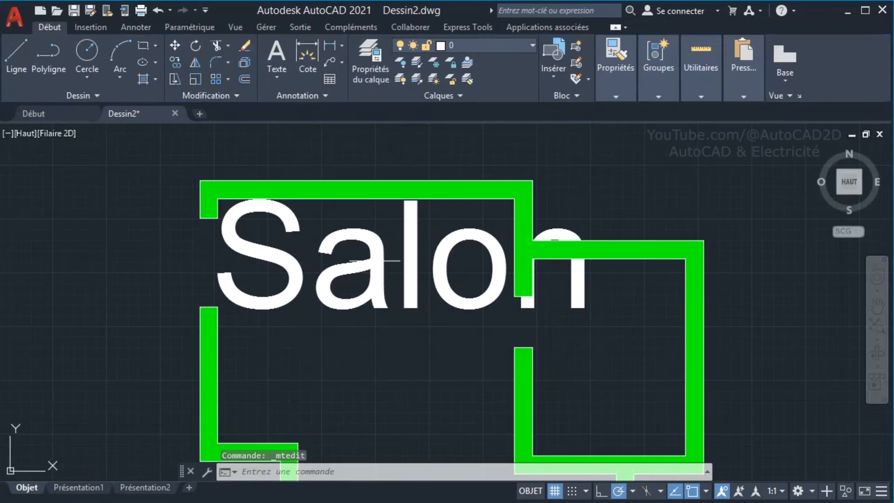
click(379, 269)
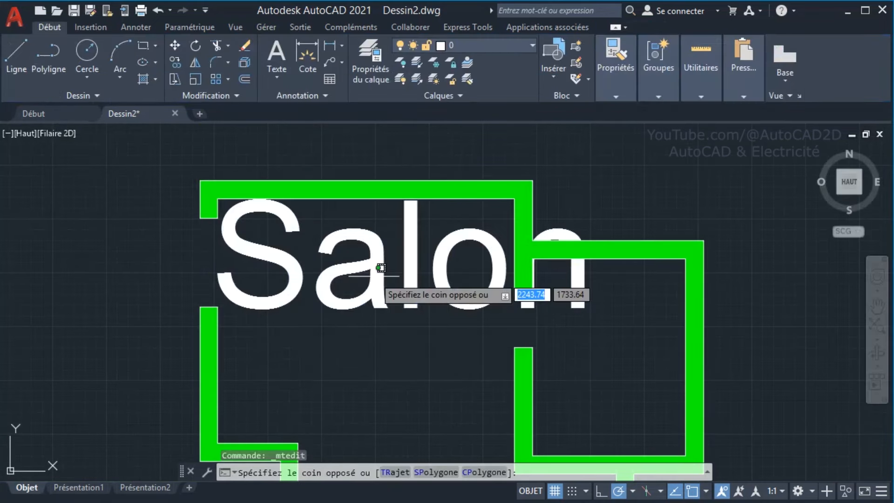
click(327, 296)
key(Escape)
key(Escape)
- Reopen the "Salon" text for editing and change its font to simplex
click(414, 305)
click(414, 305)
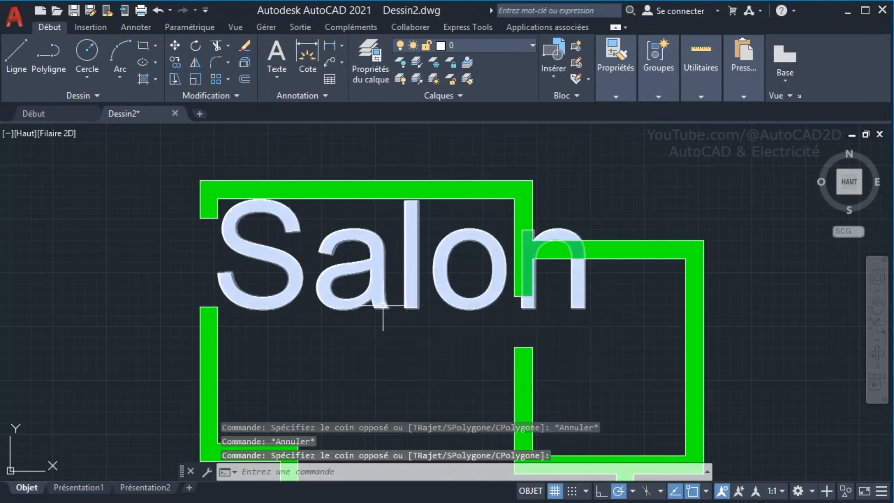
click(384, 307)
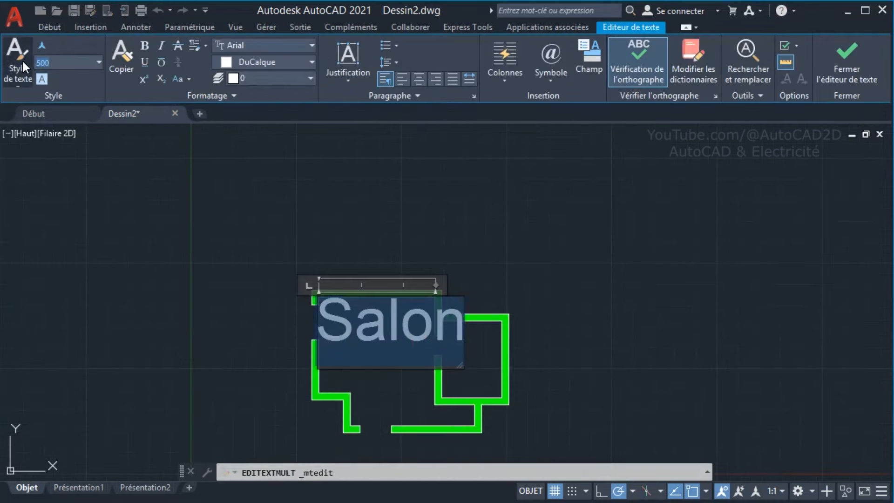
text(200)
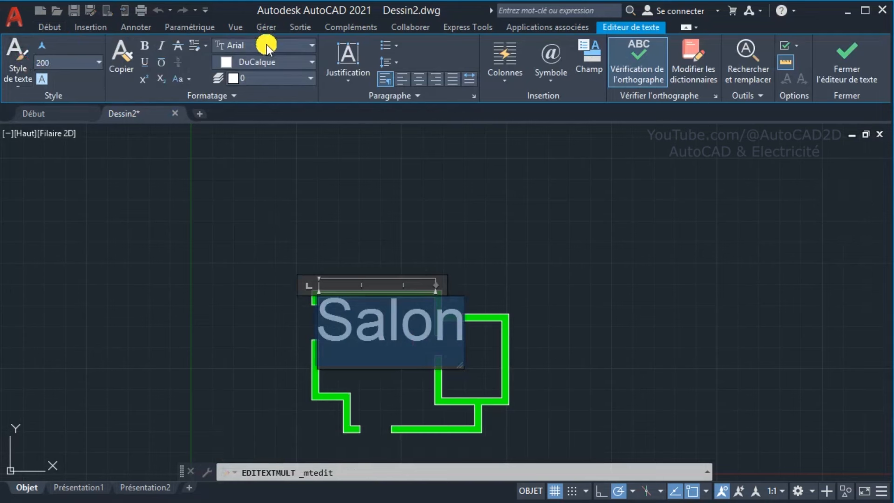
click(266, 44)
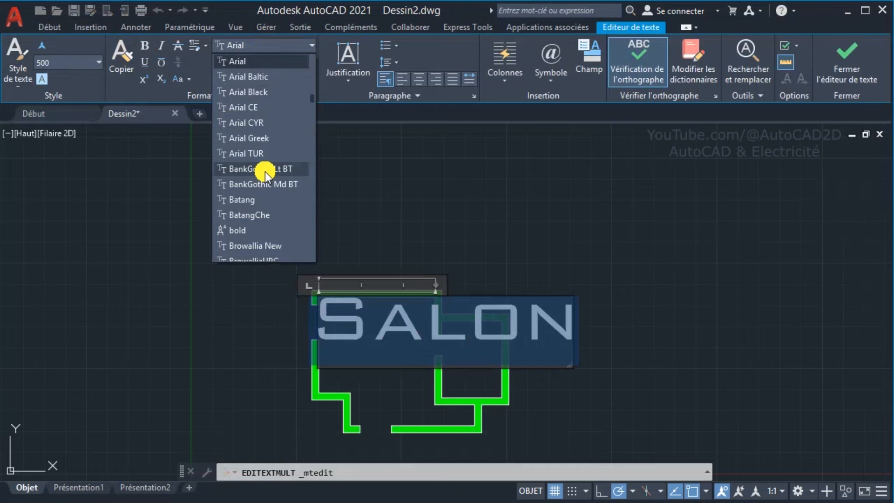
scroll(272, 194, down, 20)
scroll(272, 194, down, 2)
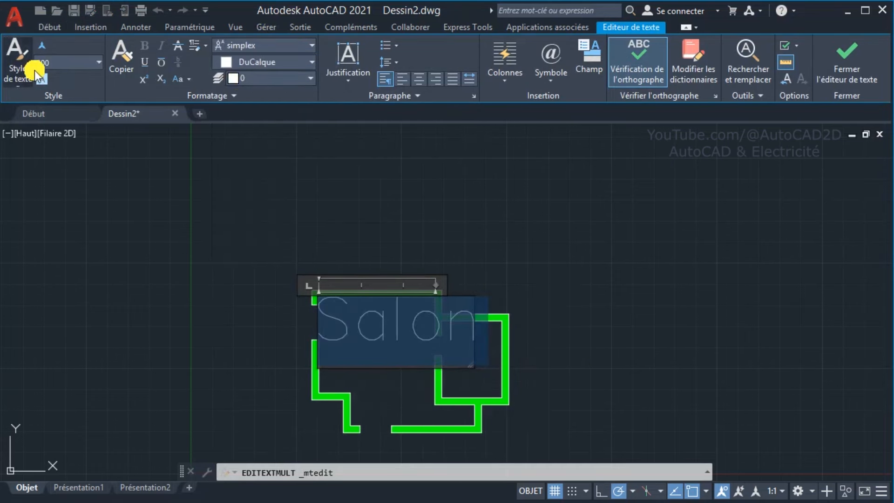
- Set the height of the "Salon" text to 200, centre it horizontally in its box, and finish editing
click(34, 68)
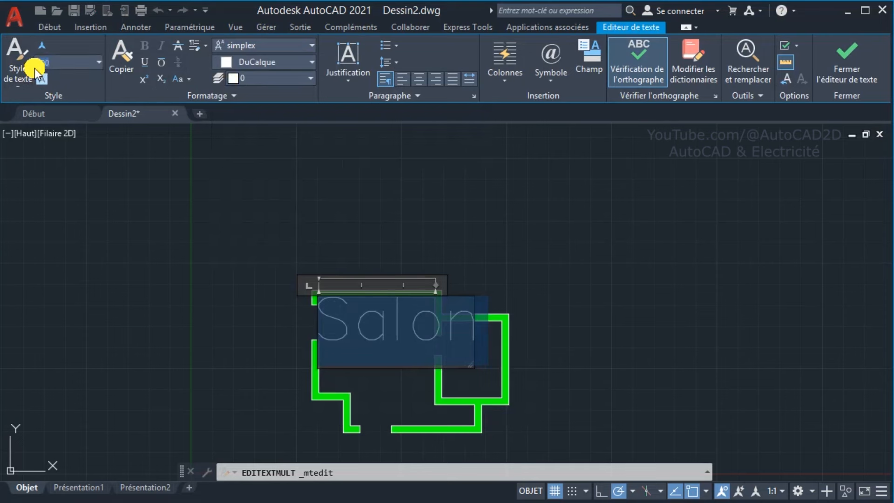
text(200)
key(Return)
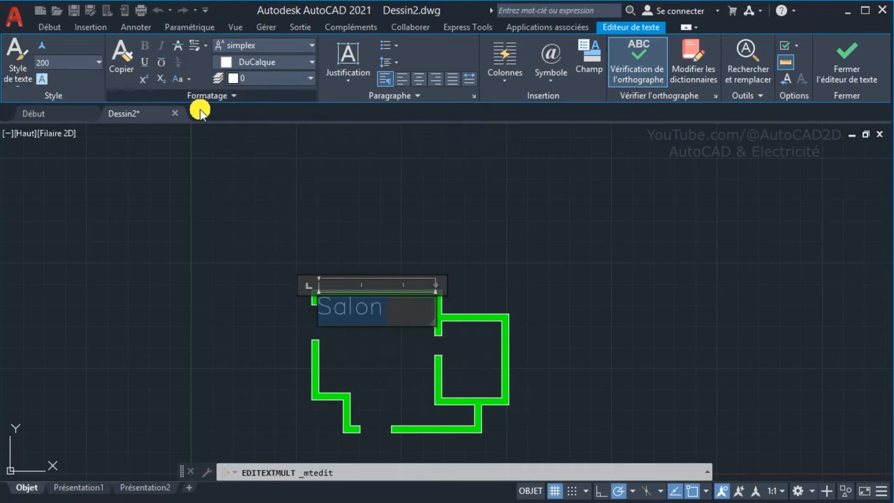
click(418, 81)
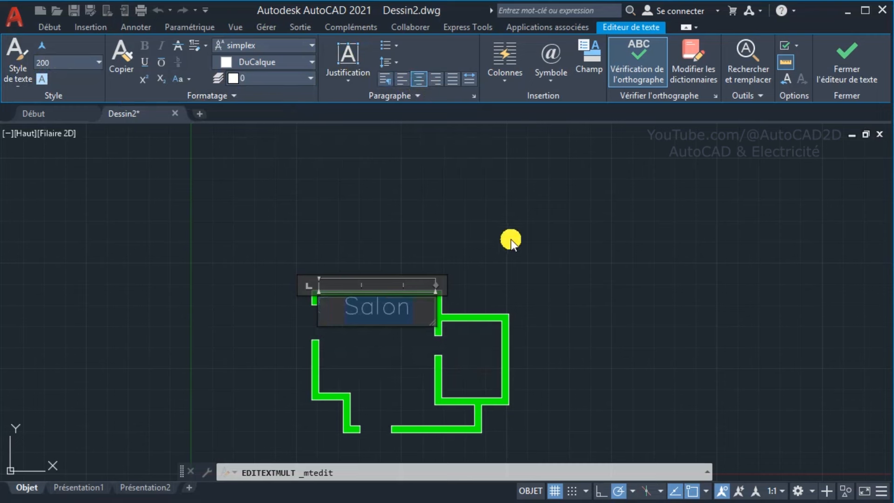
click(524, 280)
- Finish editing the "Salon" text and move it straight down to the middle of the large room
click(332, 303)
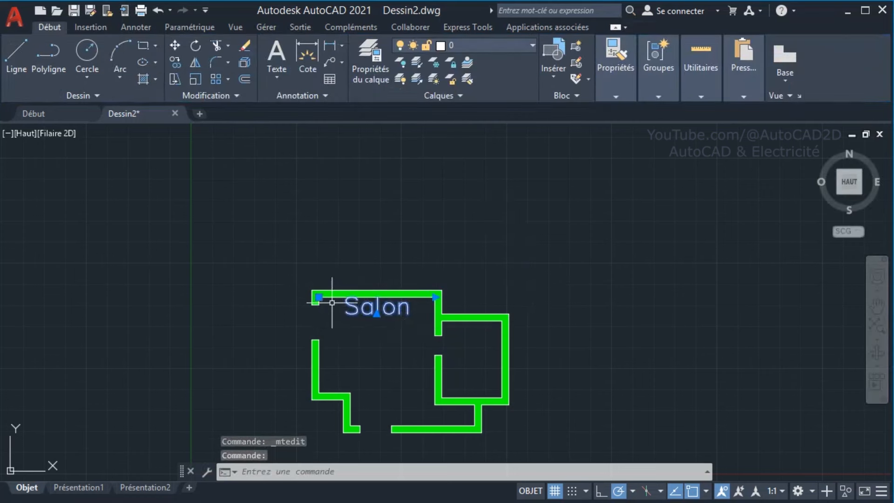
click(319, 297)
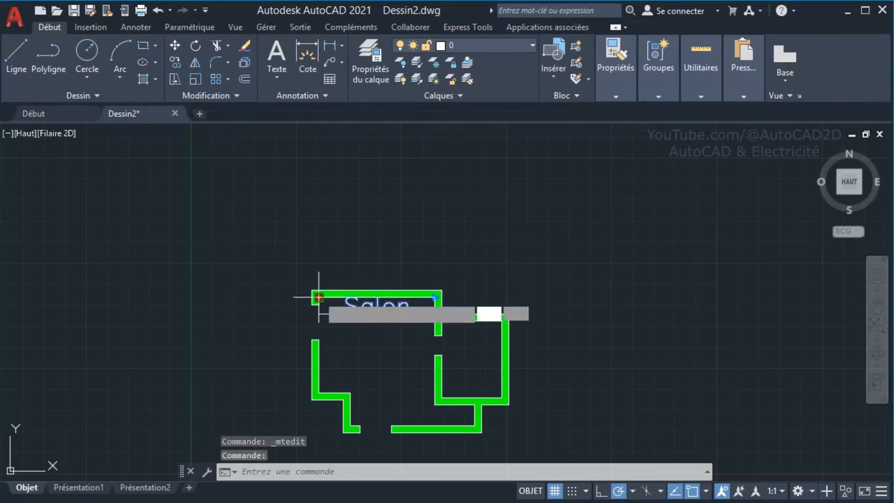
click(318, 348)
- Copy the "Salon" text from the large room into the small room beside it
middle_drag(364, 348, 332, 282)
text(z)
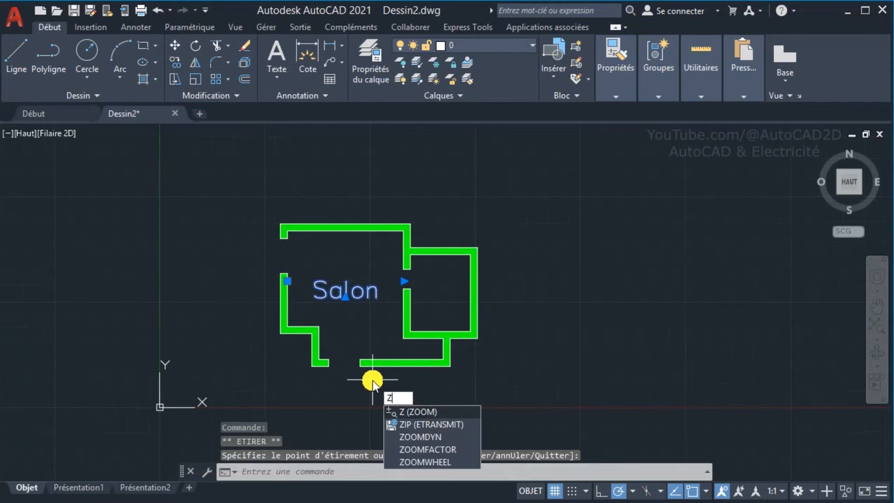
key(Return)
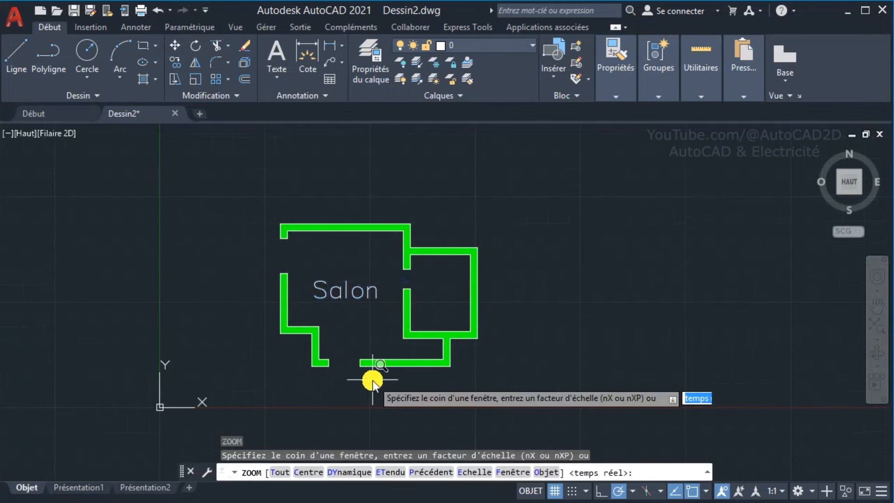
key(Return)
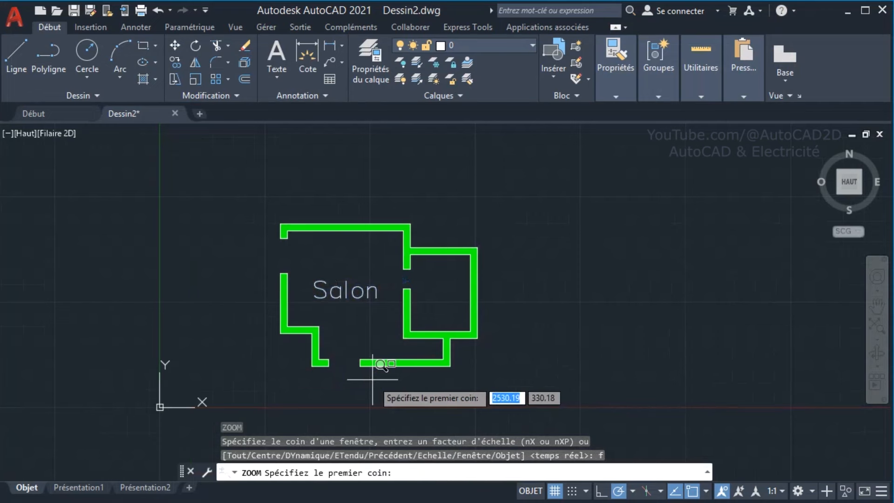
click(269, 214)
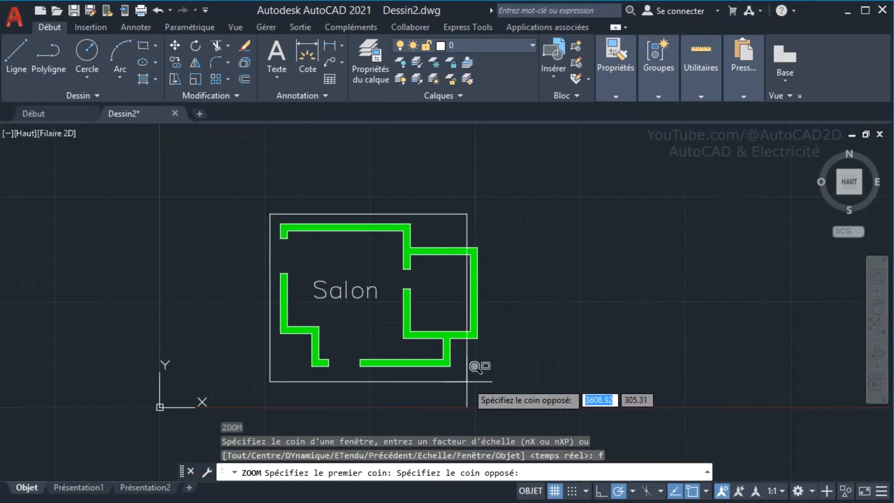
click(480, 373)
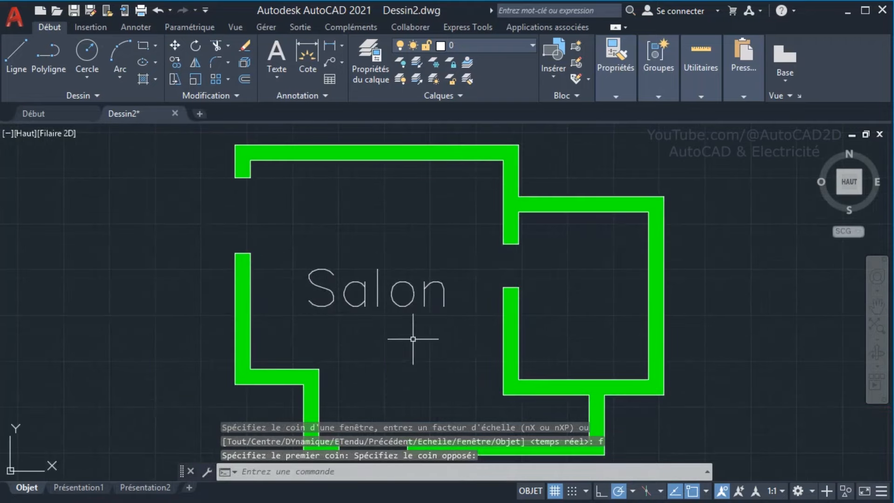
click(378, 296)
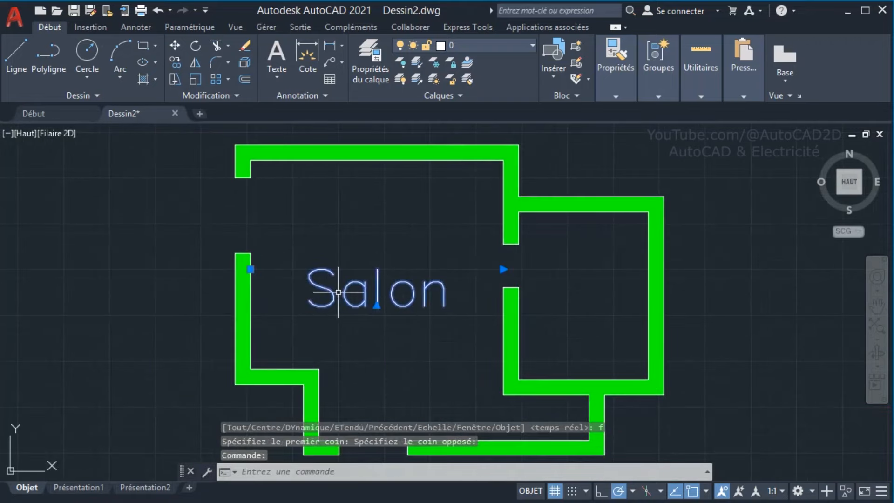
text(cp)
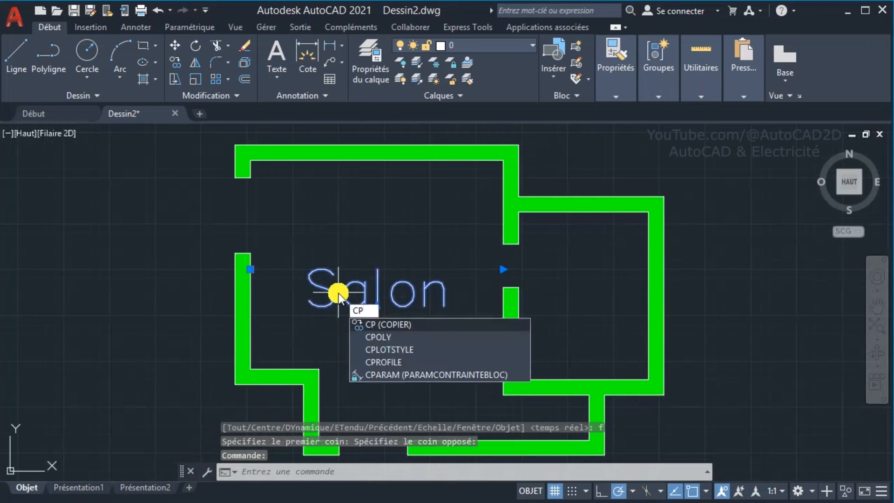
key(Return)
click(339, 292)
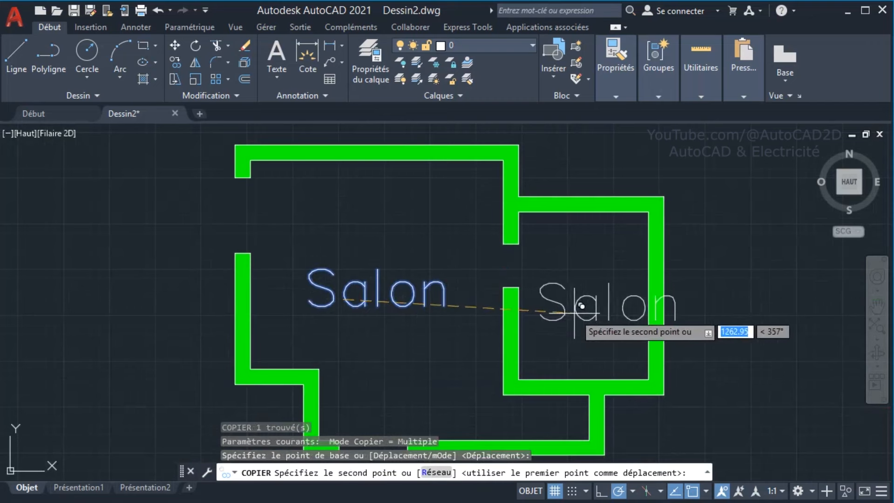
click(565, 300)
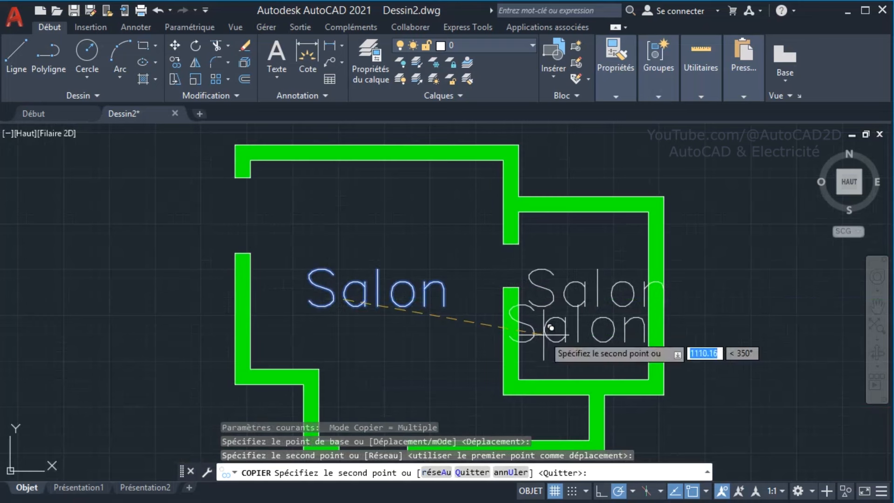
right_click(542, 335)
click(556, 339)
- Rotate the copied "Salon" text in the small room 90° counterclockwise so it reads vertically
click(573, 305)
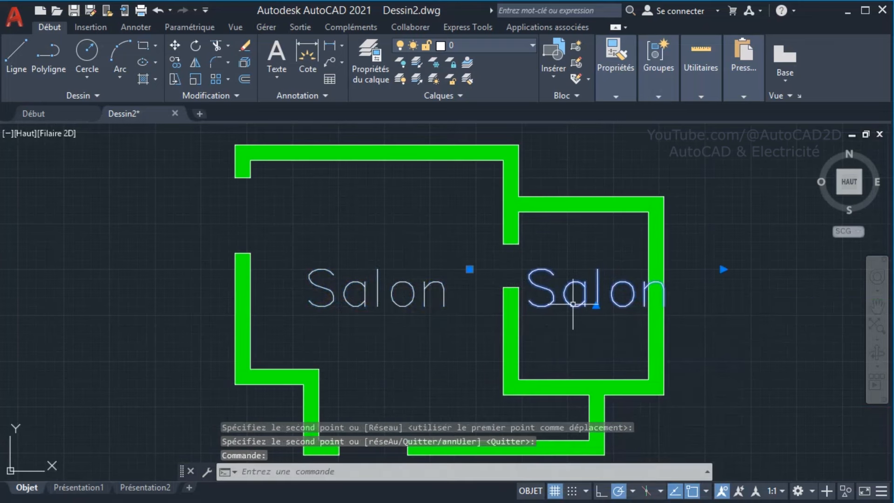
click(196, 45)
click(584, 286)
click(587, 260)
- Replace the rotated "Salon" copy's content with "C.H" and finish editing
double_click(588, 258)
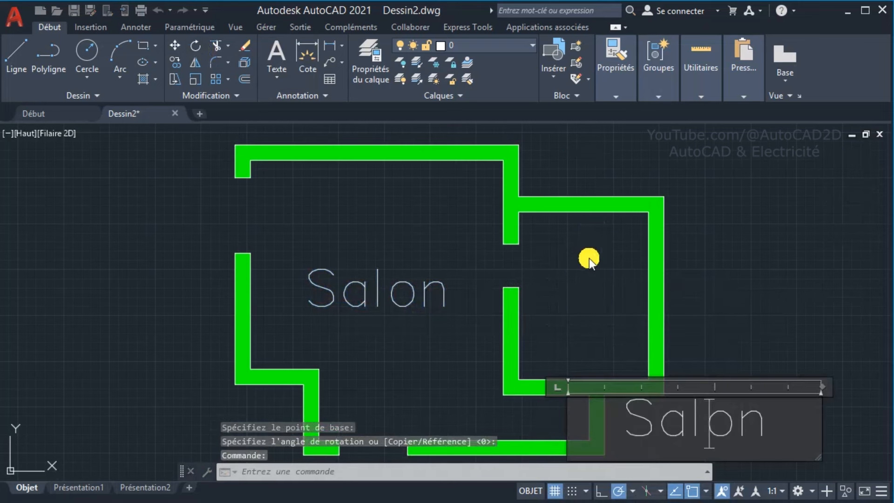
text(CH)
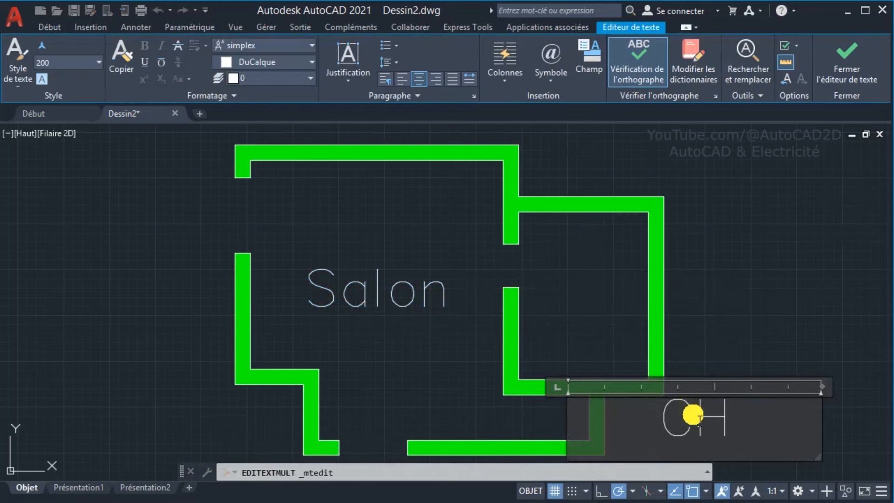
click(693, 414)
text(.)
click(761, 338)
- Shorten the "C.H" text box to the outer face of the small room's upper wall to centre the label in the room
click(567, 146)
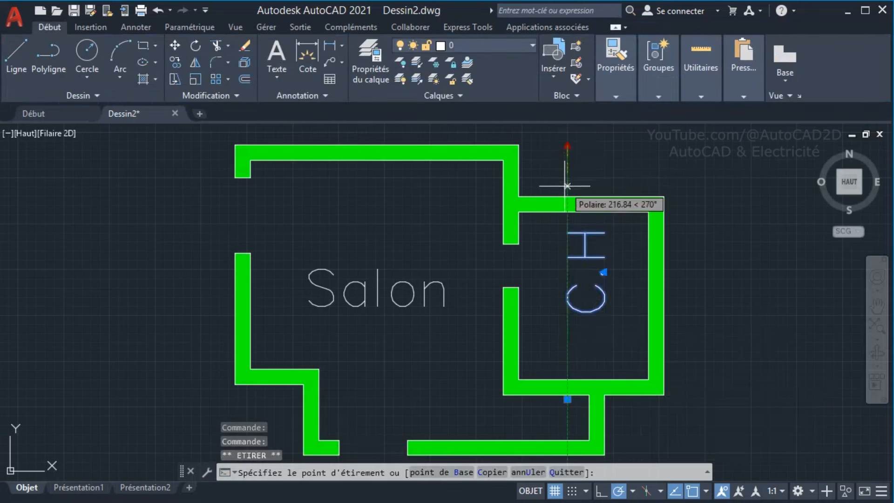
click(567, 196)
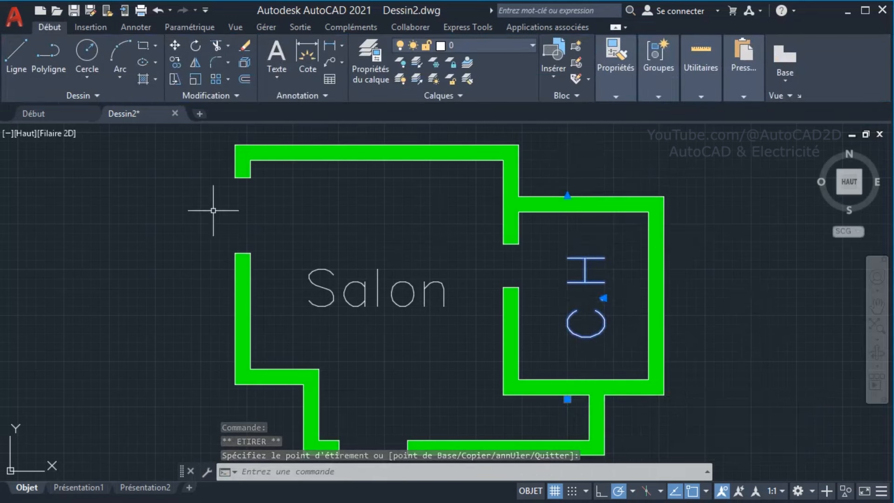
key(Escape)
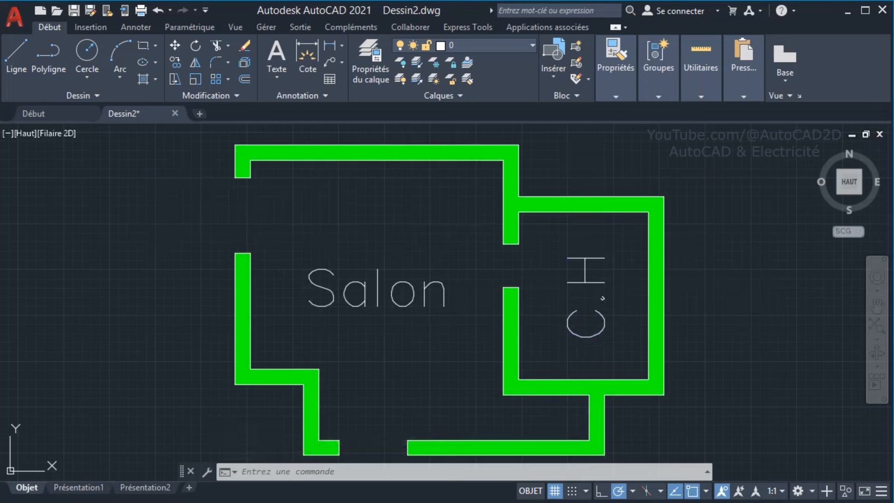
- Insert the metric door block (Porte - Métrique) from the architectural tool palette above the "Salon" text
key(ctrl+3)
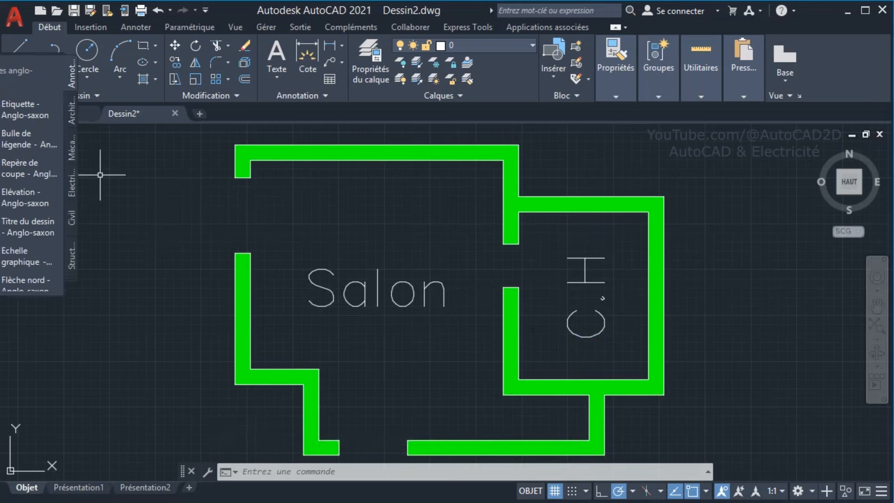
drag(0, 118, 46, 218)
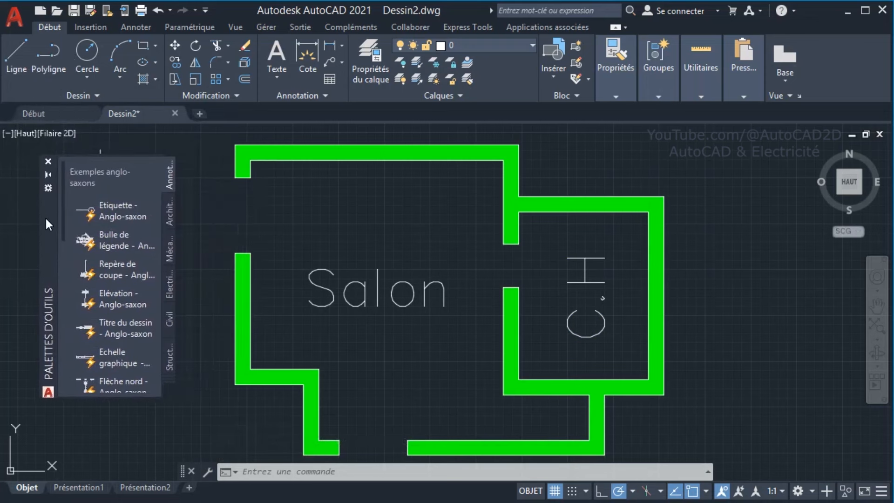
click(169, 214)
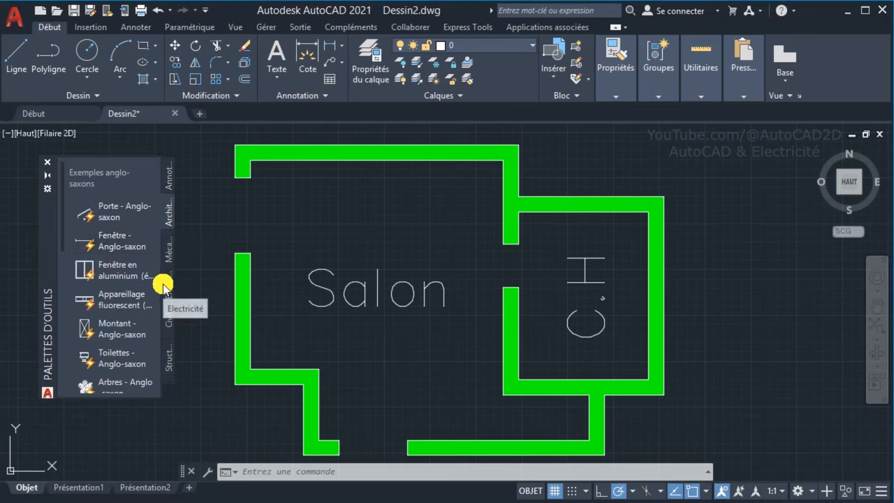
scroll(123, 291, down, 3)
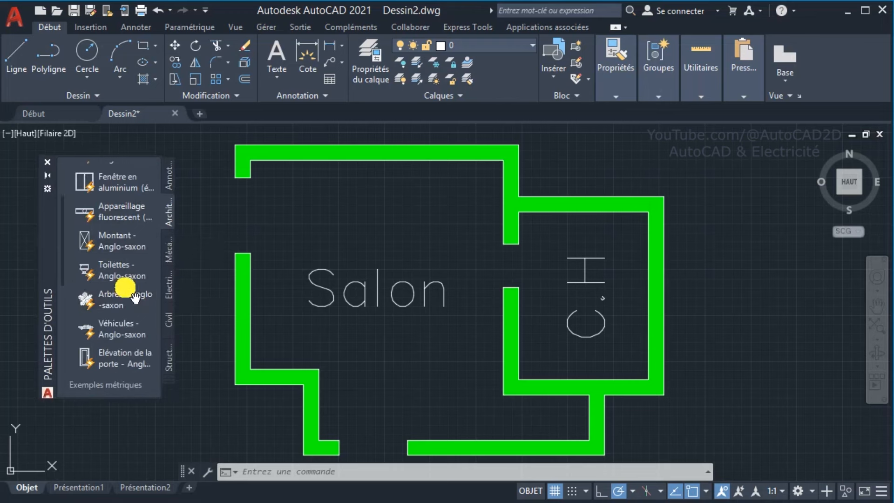
scroll(125, 289, down, 3)
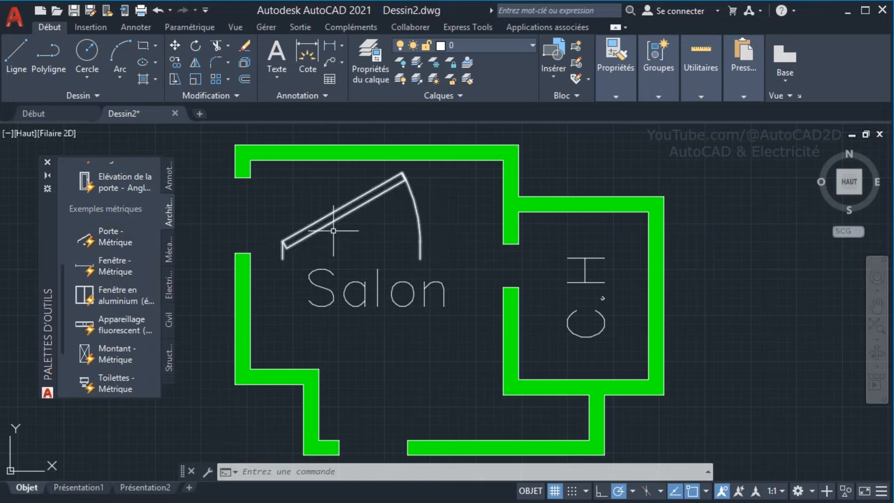
- Insert the metric window block (Fenêtre - Métrique) below the "Salon" text and close the tool palettes
click(110, 267)
right_click(309, 351)
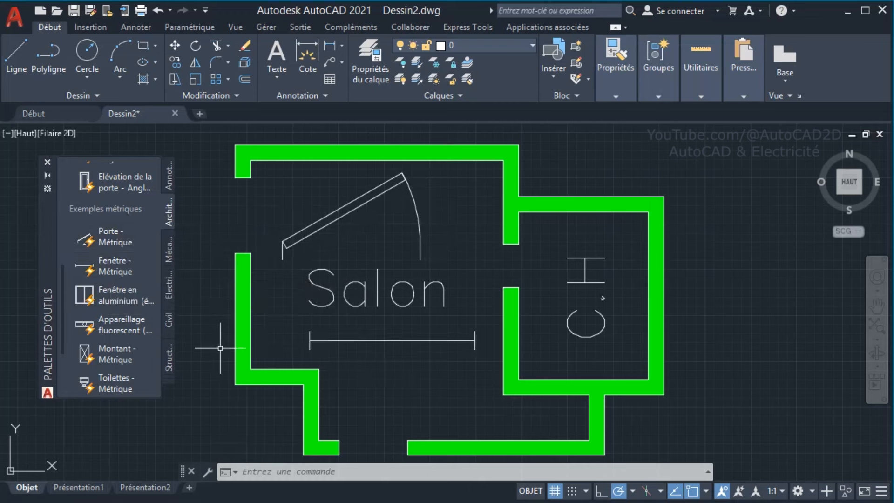
click(48, 163)
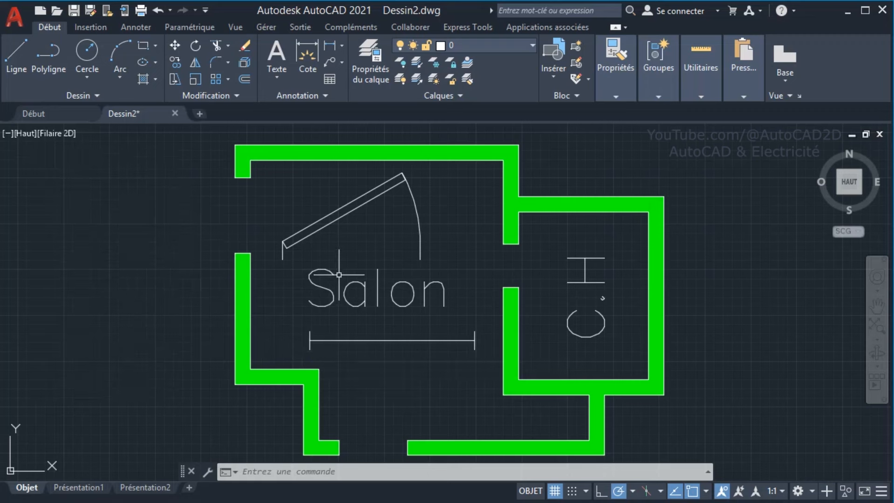
- Reduce the width of the door block in the large room by one or more of its preset size increments
click(319, 228)
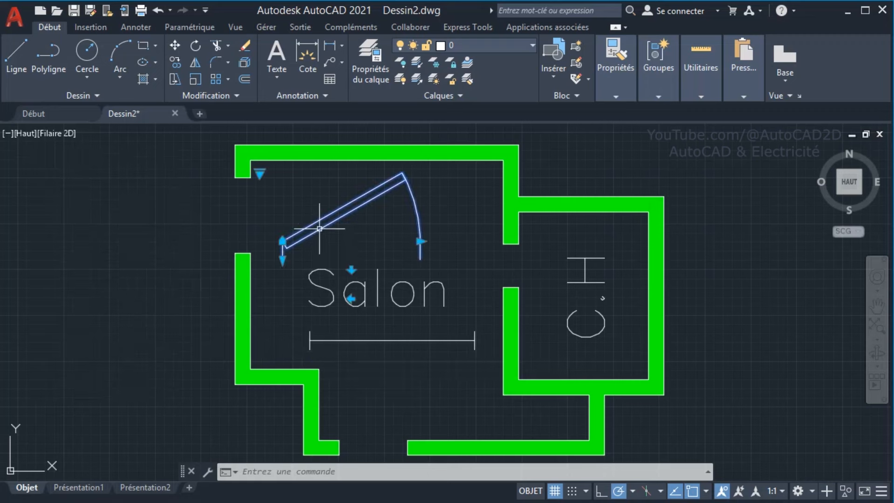
click(419, 241)
click(302, 238)
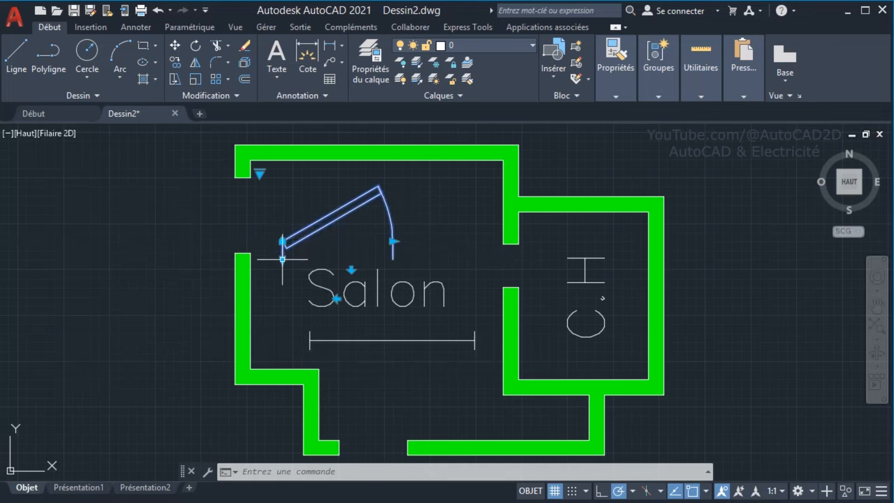
- Try the door block's opening angle at 45° and at 90°
click(260, 172)
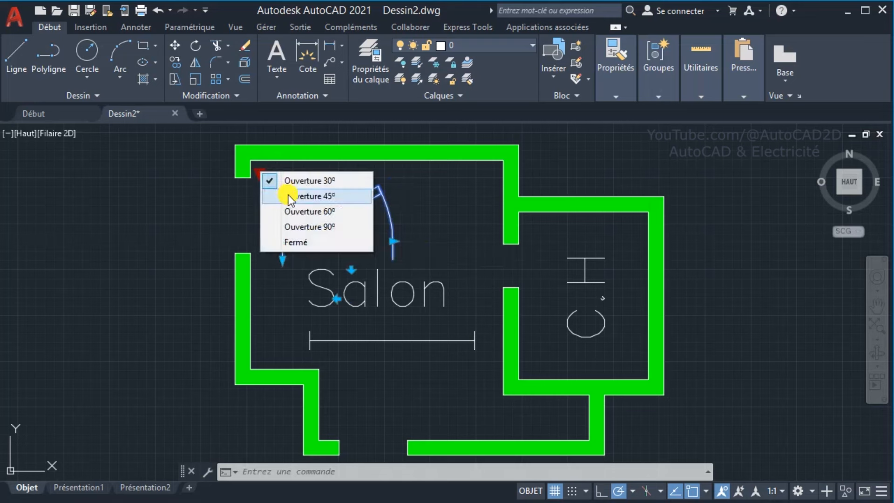
click(289, 195)
click(260, 172)
click(259, 172)
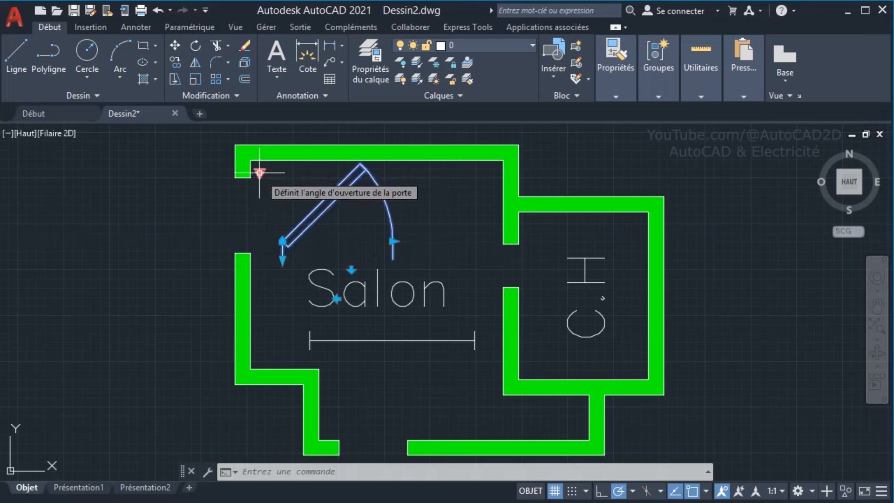
click(260, 172)
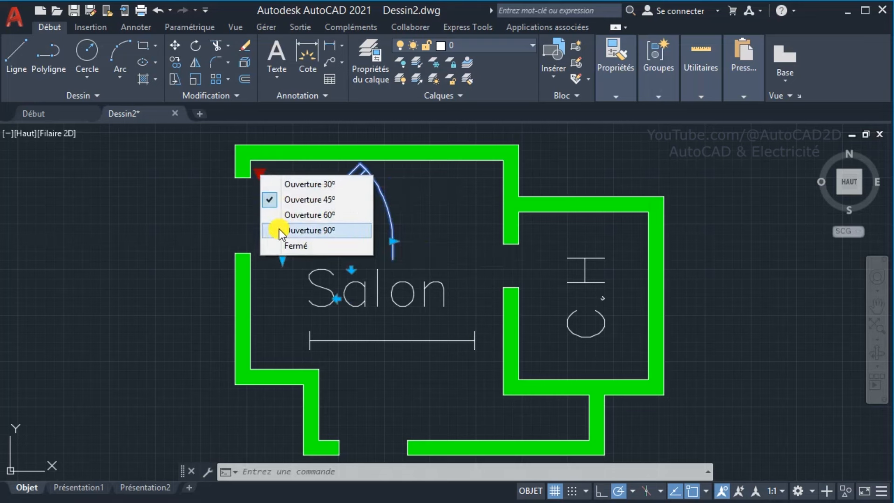
click(280, 230)
- Set the door block's opening angle to 60° (Ouverture 60º) and deselect the door
click(260, 173)
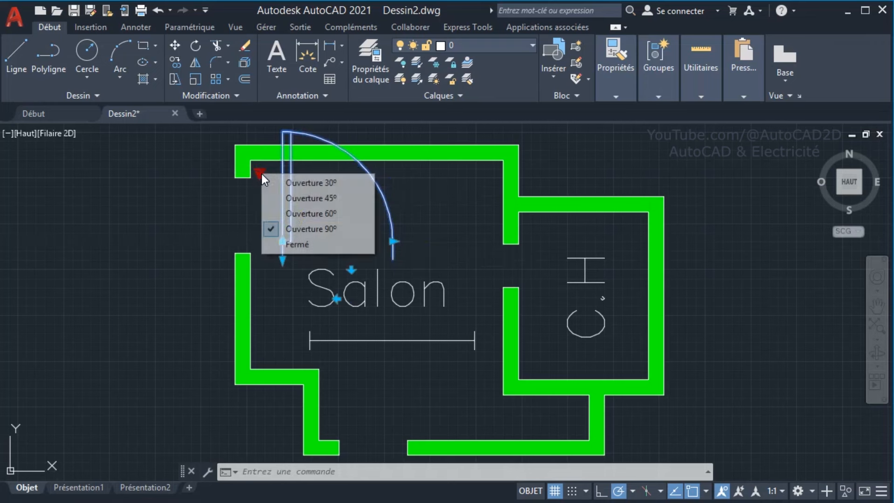
click(296, 211)
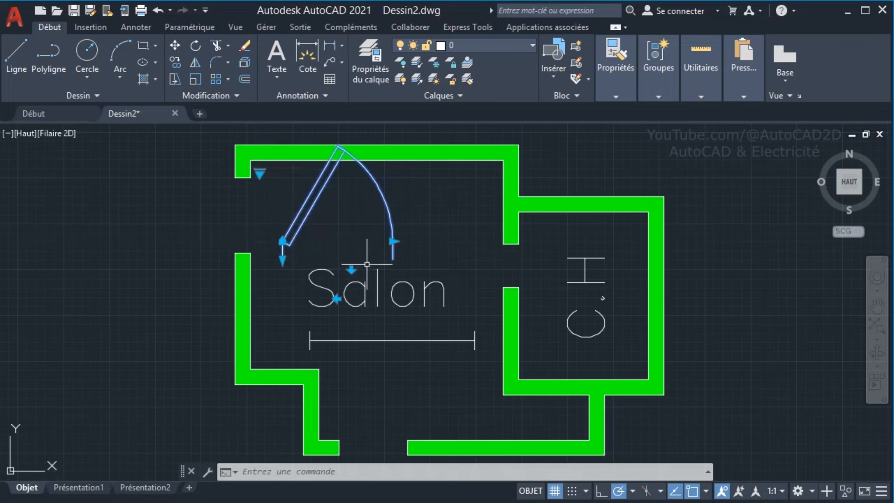
key(Escape)
- Move the door block out of the large room to the empty area left of the floor plan
click(314, 210)
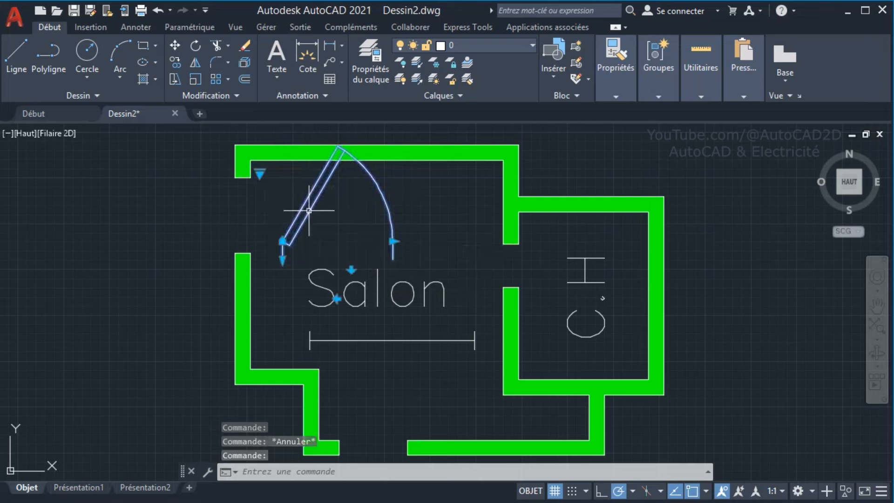
click(282, 241)
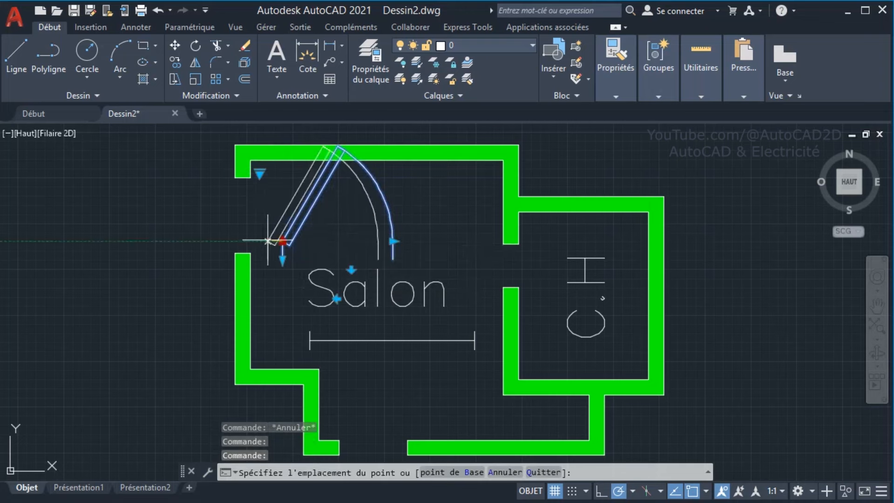
click(73, 272)
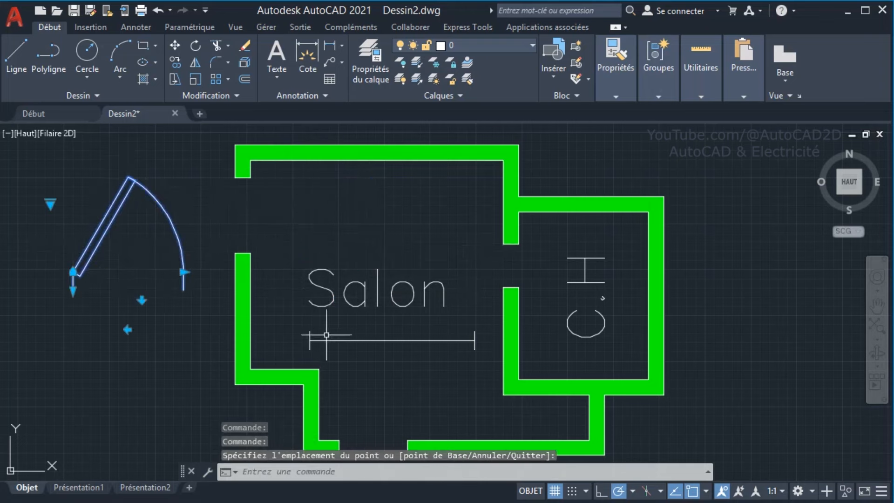
- Shorten the window block below the "Salon" label to its 300 preset width and deselect everything
click(361, 341)
click(474, 340)
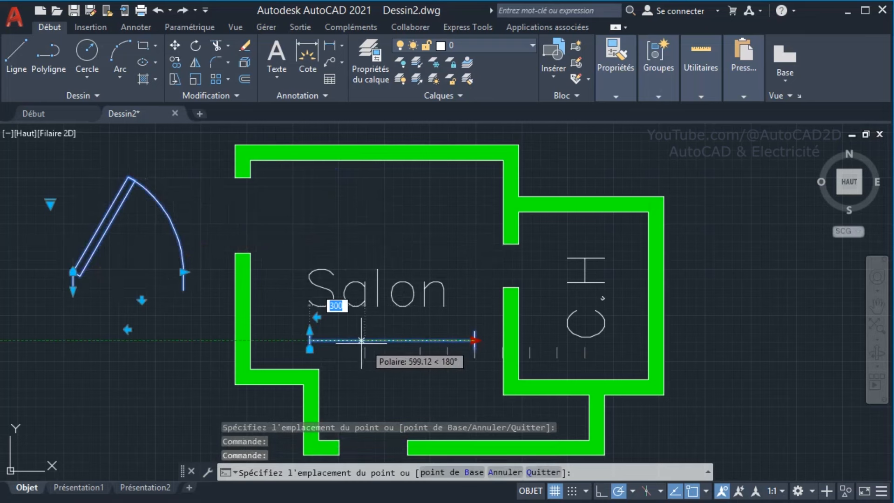
click(365, 340)
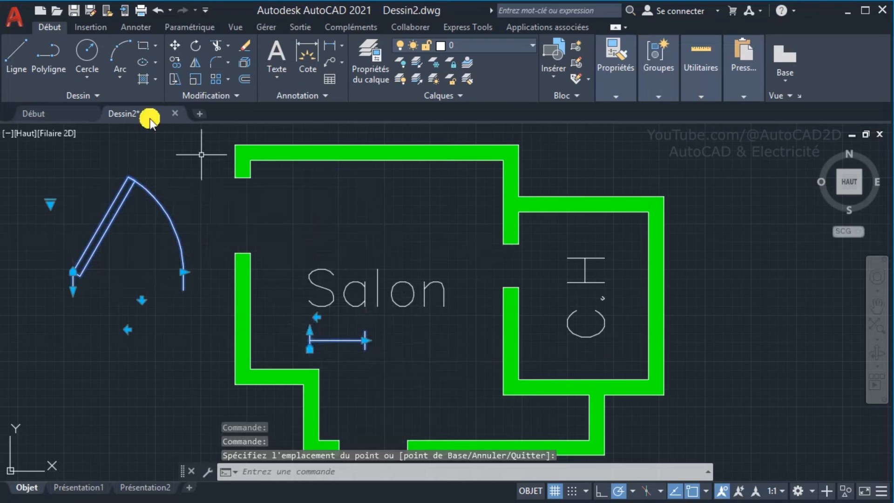
key(Escape)
key(Escape)
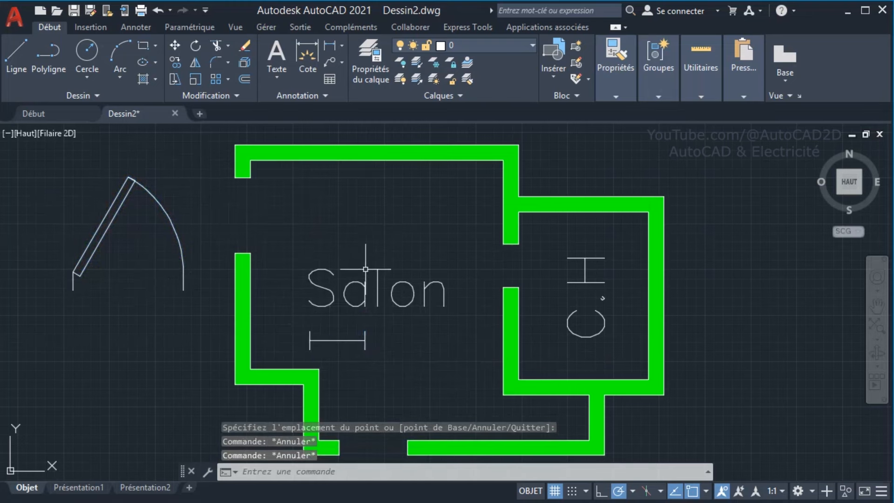
- Move the window block by the midpoint between its two ends into the middle of the Salon's upper wall
click(338, 339)
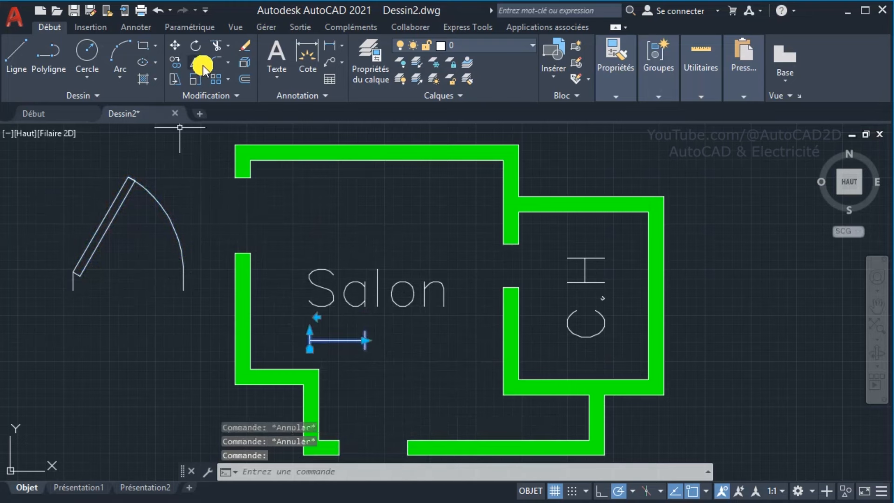
click(175, 45)
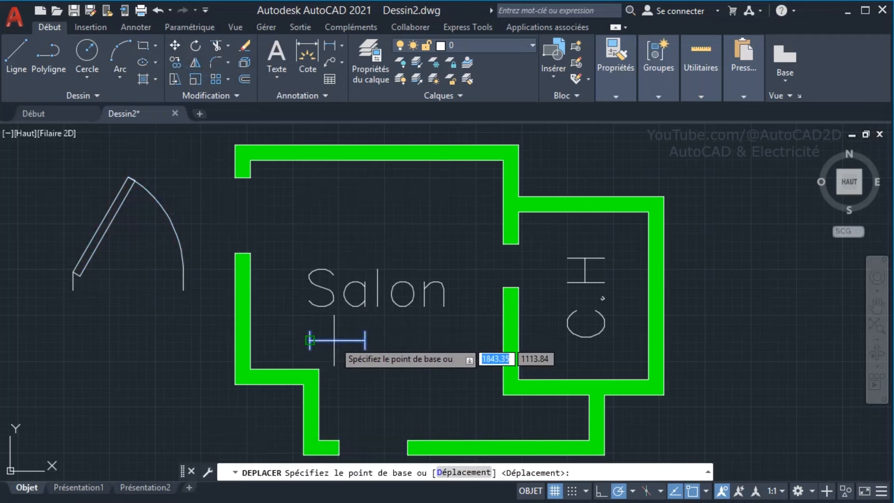
scroll(336, 342, up, 4)
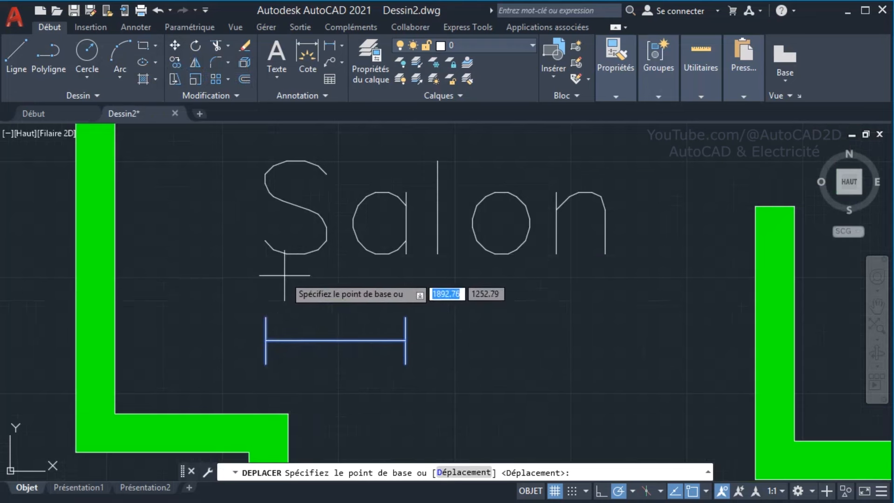
shift+right_click(218, 258)
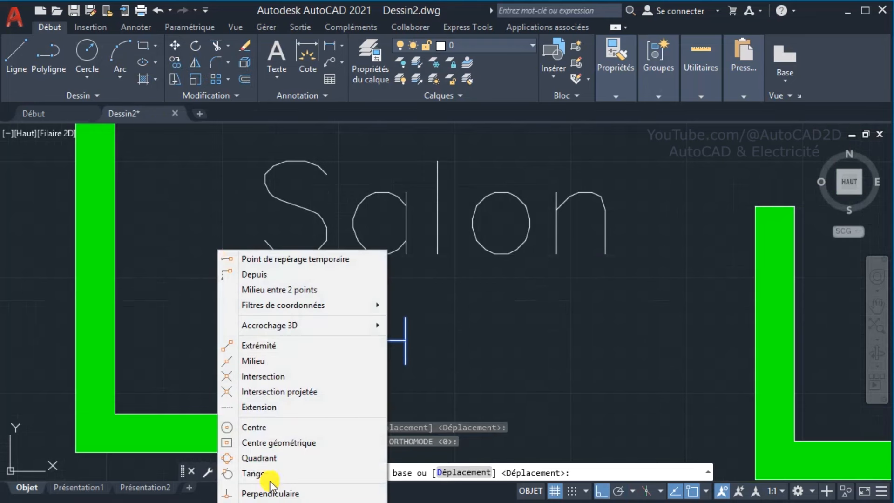
click(254, 290)
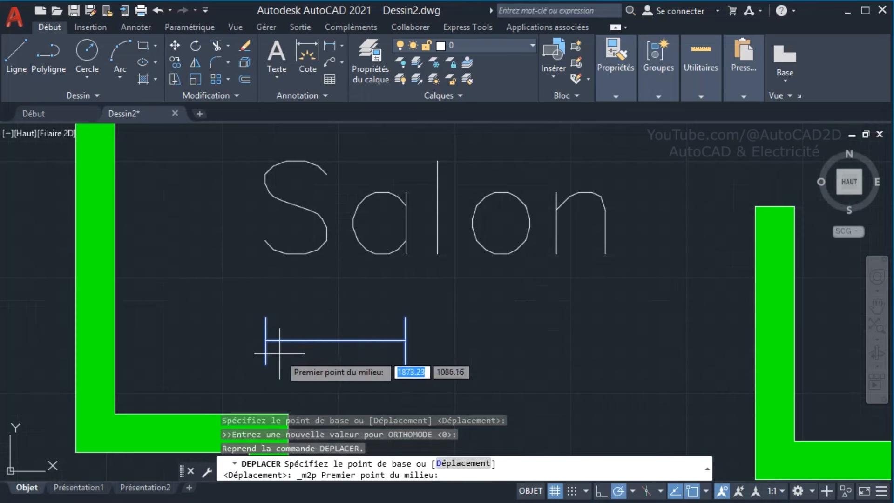
click(265, 340)
click(406, 341)
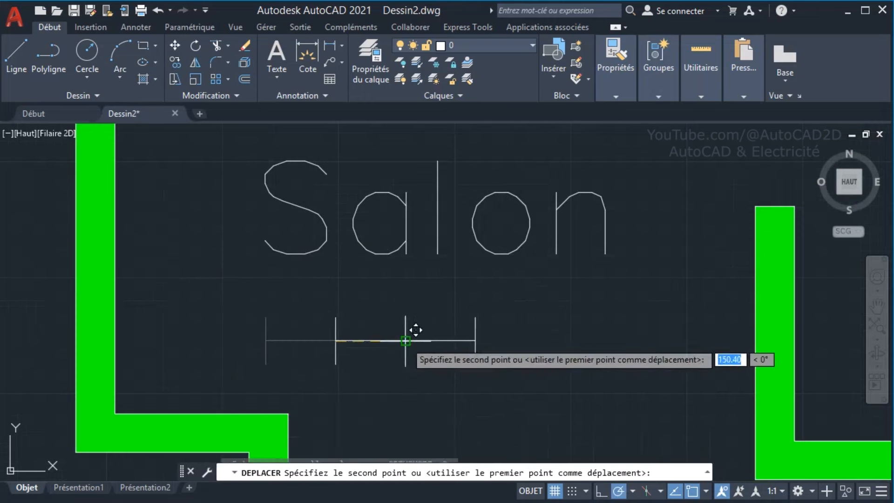
scroll(363, 359, down, 2)
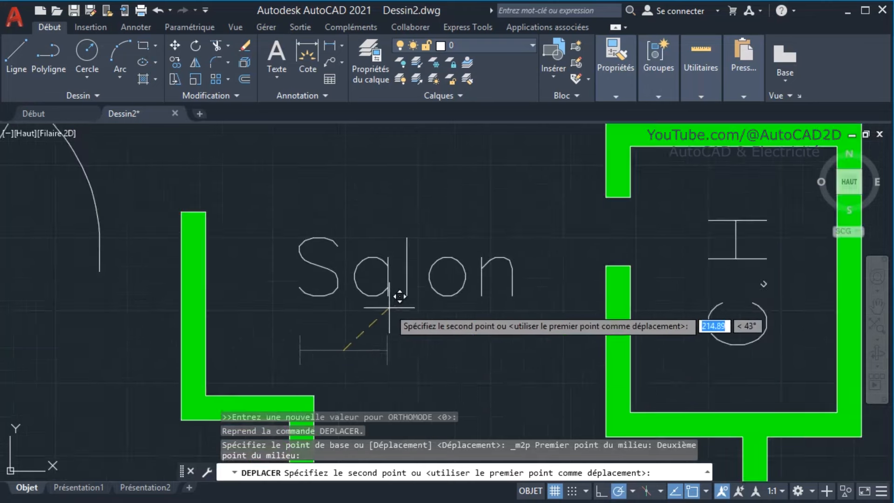
scroll(399, 297, down, 3)
scroll(407, 195, up, 3)
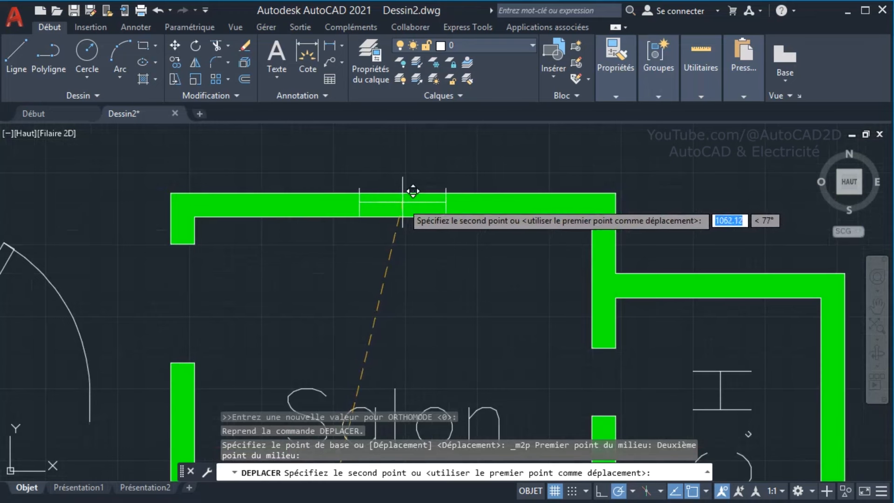
click(412, 193)
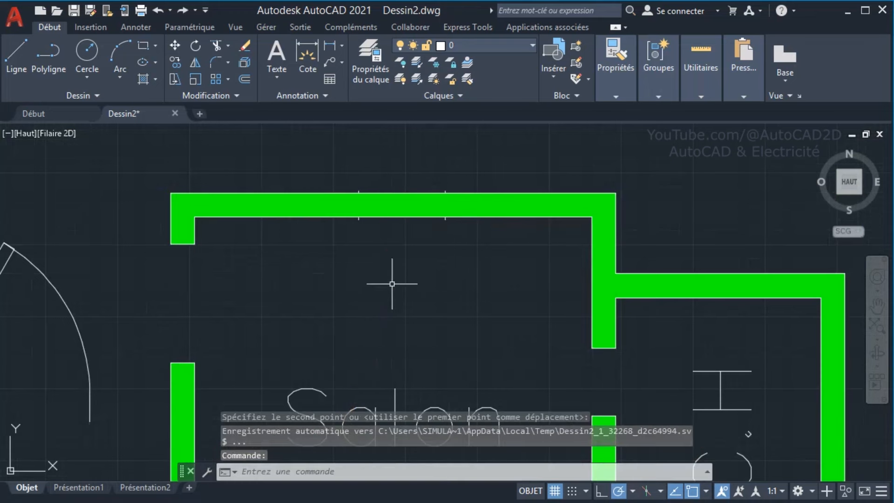
- Trim the two upper wall lines between the window block's end marks to open the wall there
scroll(411, 235, up, 2)
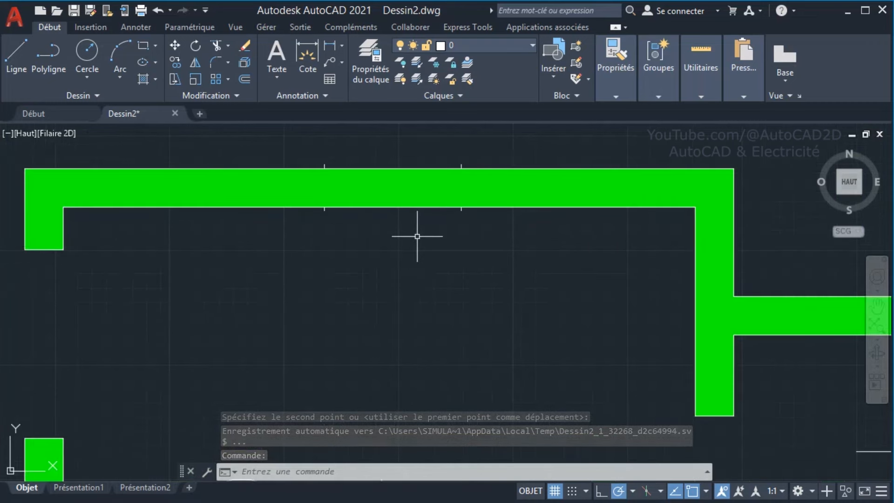
click(219, 45)
click(386, 159)
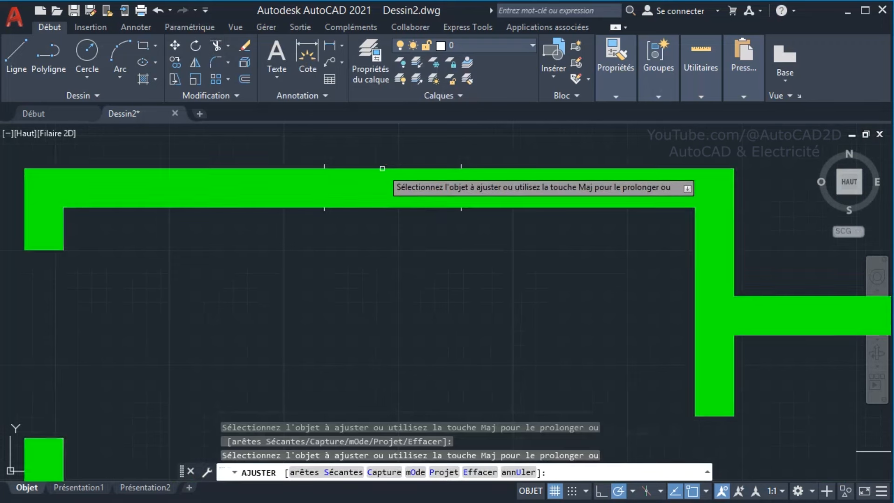
right_click(432, 260)
click(444, 261)
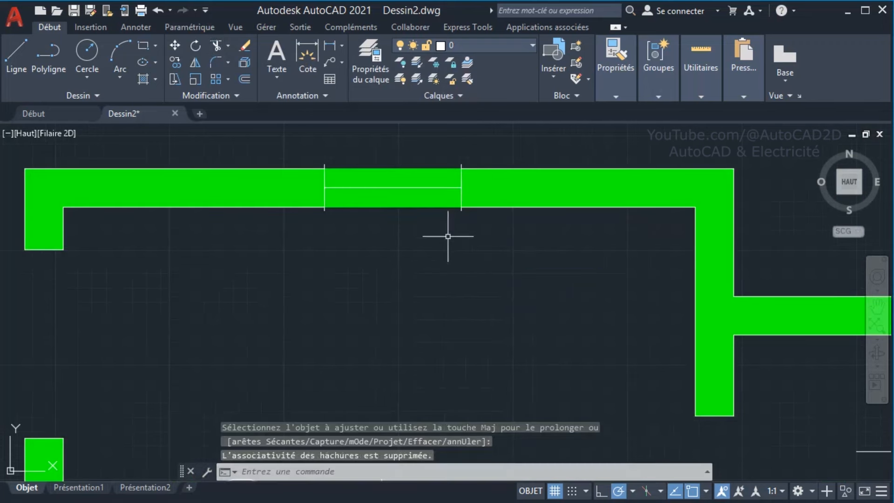
- Delete the green hatch from all the walls of the floor plan
click(263, 182)
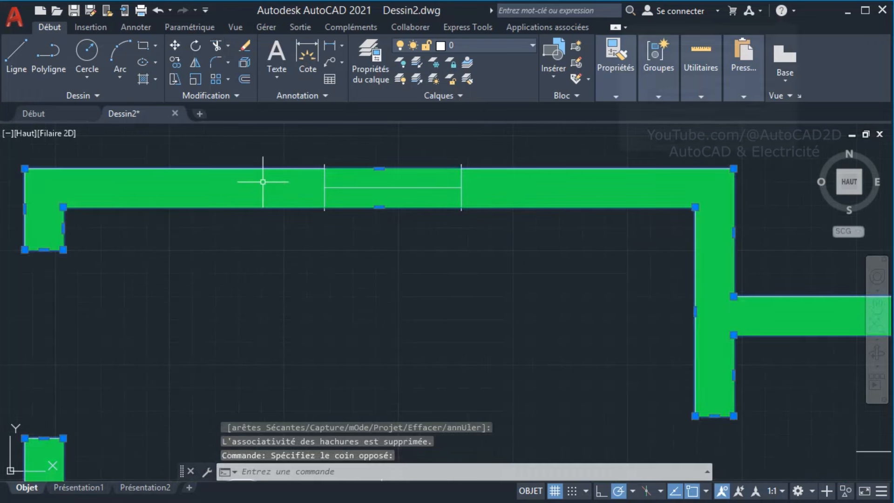
key(Delete)
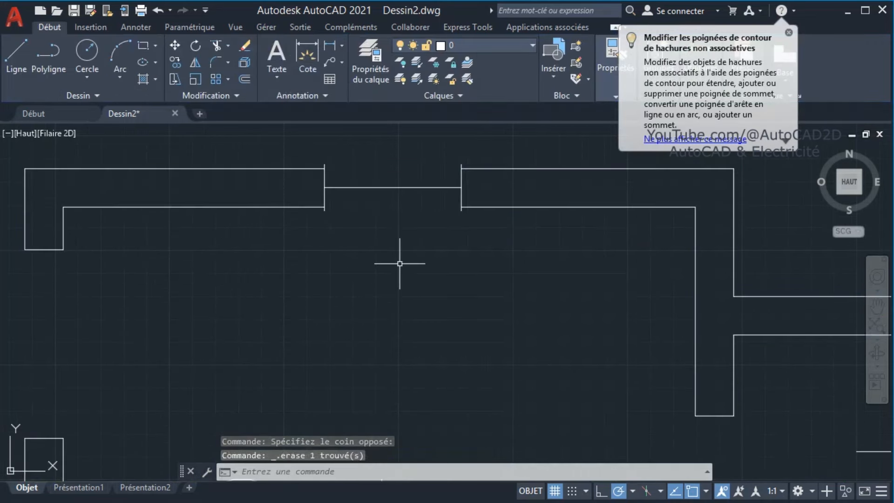
scroll(405, 265, down, 3)
scroll(368, 223, down, 2)
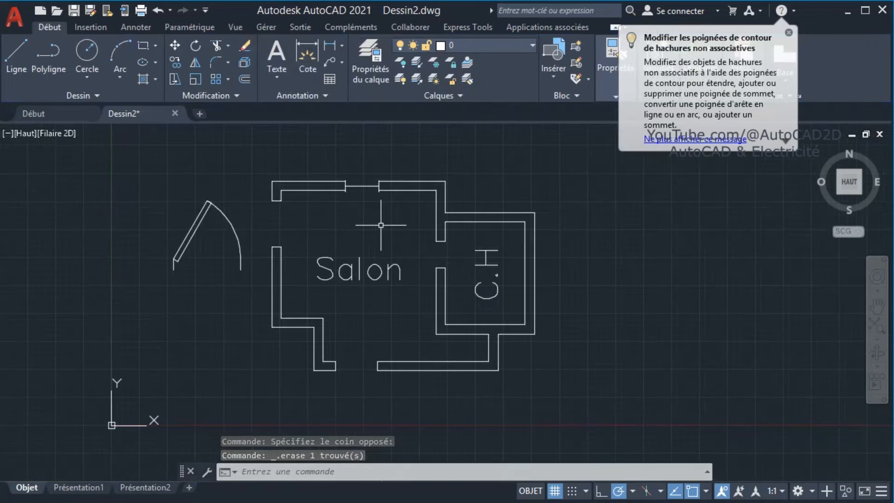
click(359, 187)
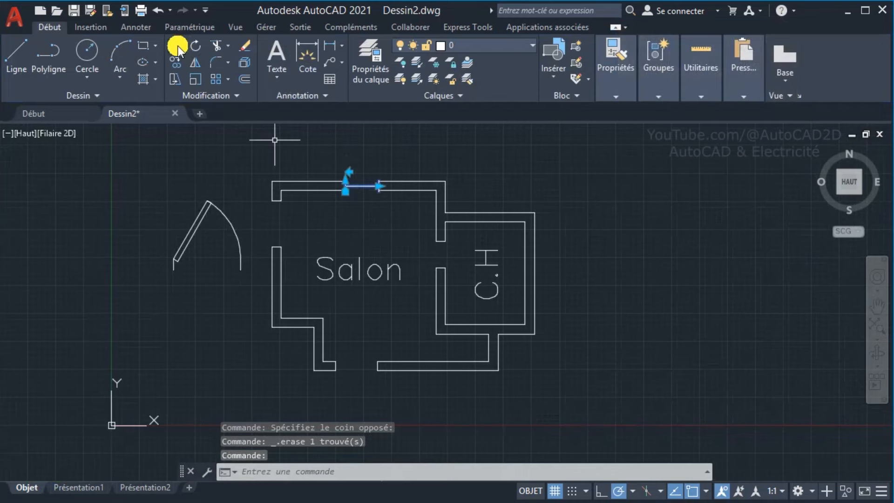
scroll(377, 227, up, 2)
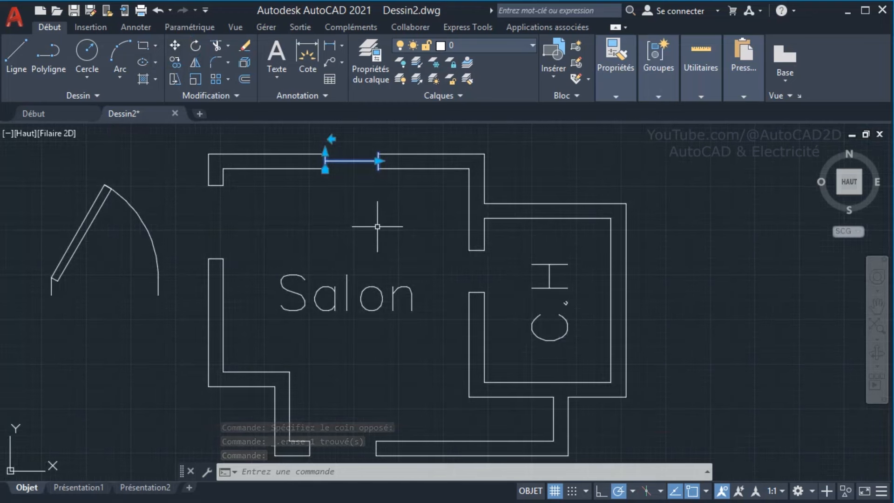
key(Escape)
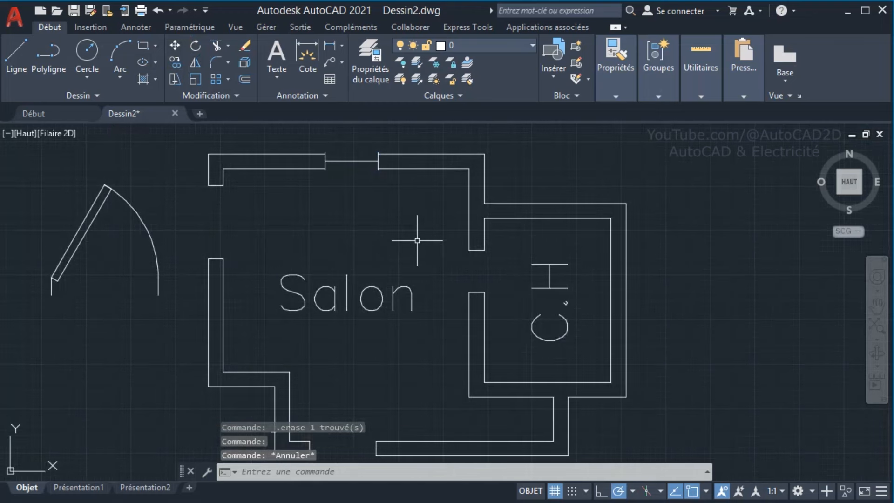
- Hatch all the wall segments with a solid green (Vert) fill, leaving the window opening unfilled
scroll(417, 241, down, 2)
scroll(387, 241, up, 2)
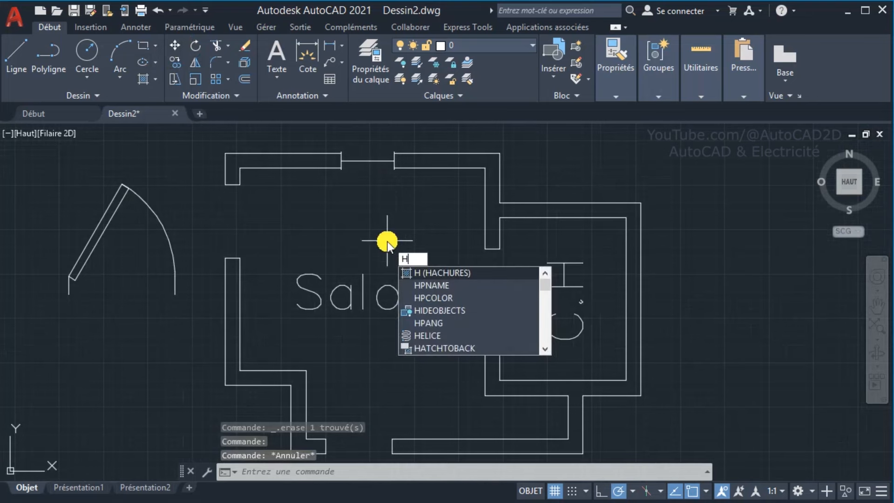
key(Return)
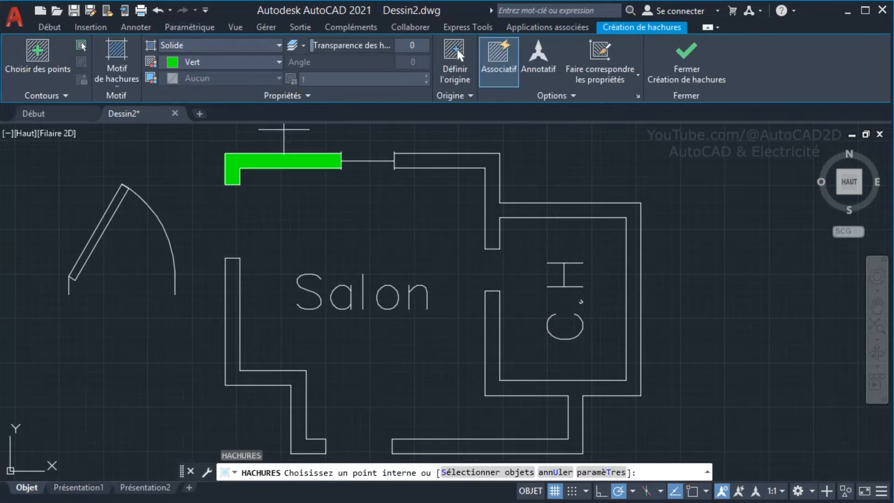
click(318, 165)
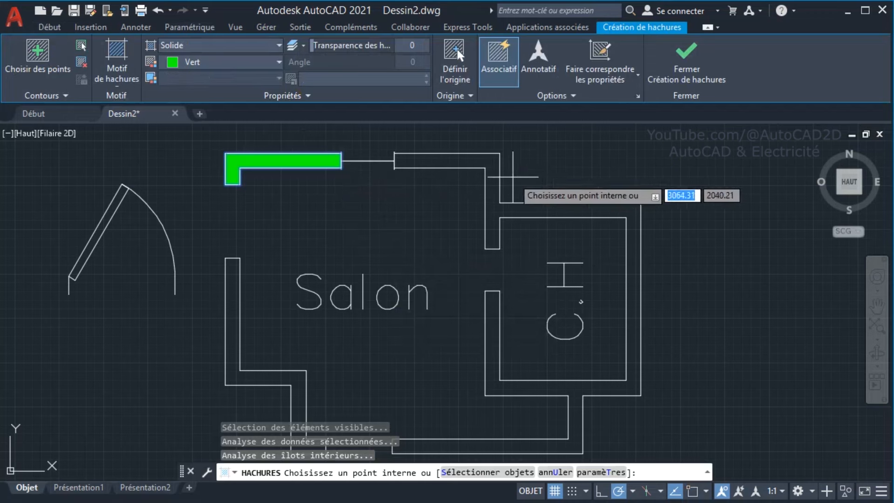
click(495, 337)
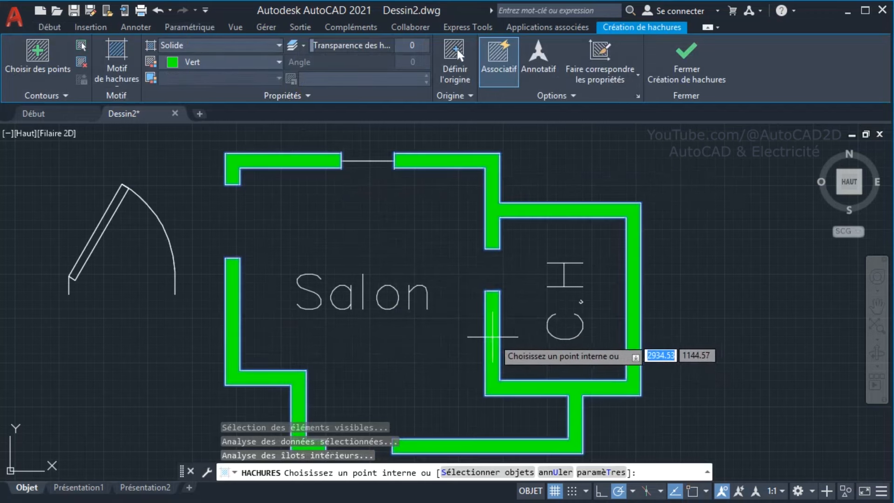
key(Escape)
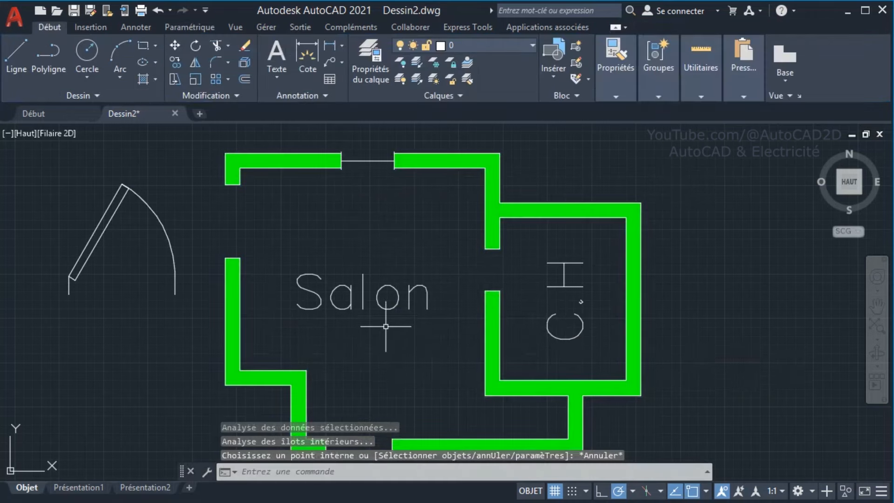
- Try the width adjustment of the door block beside the floor plan and deselect the door
middle_drag(435, 322, 442, 301)
scroll(441, 301, down, 2)
scroll(475, 309, up, 2)
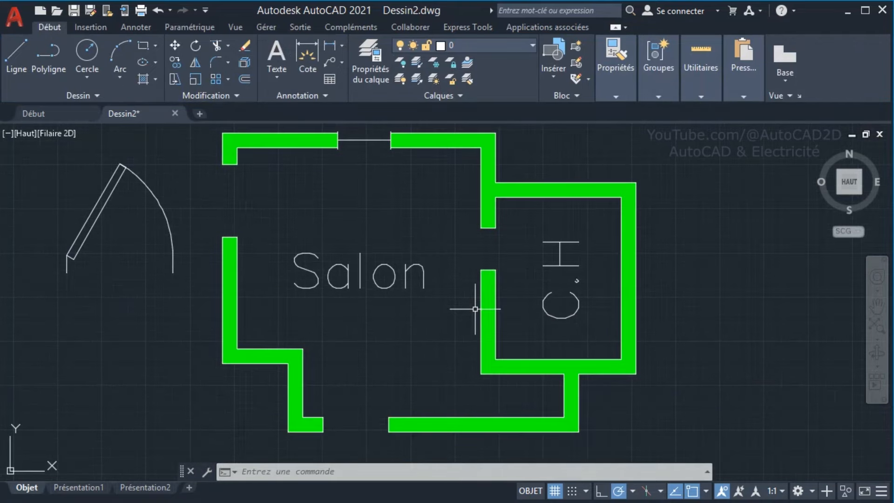
click(160, 214)
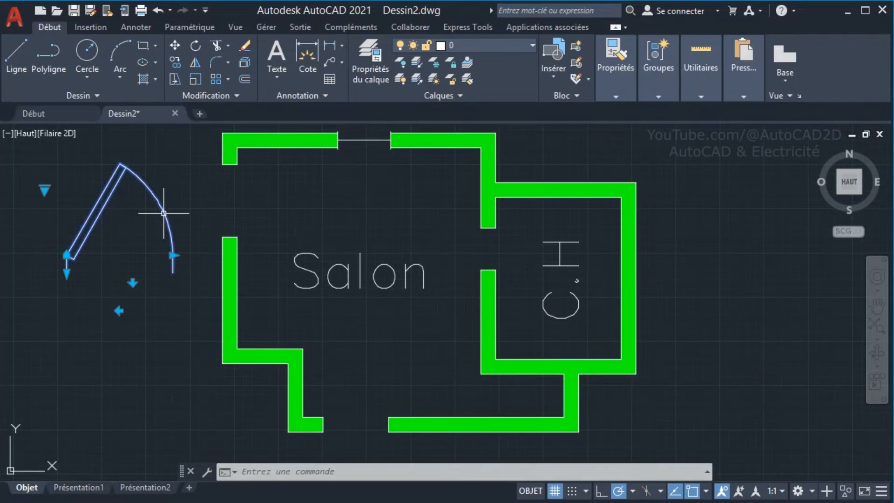
click(172, 255)
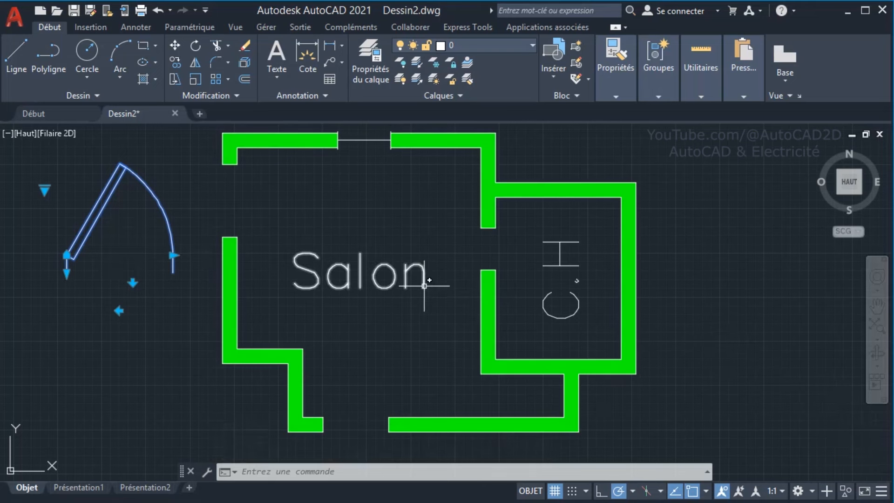
key(Escape)
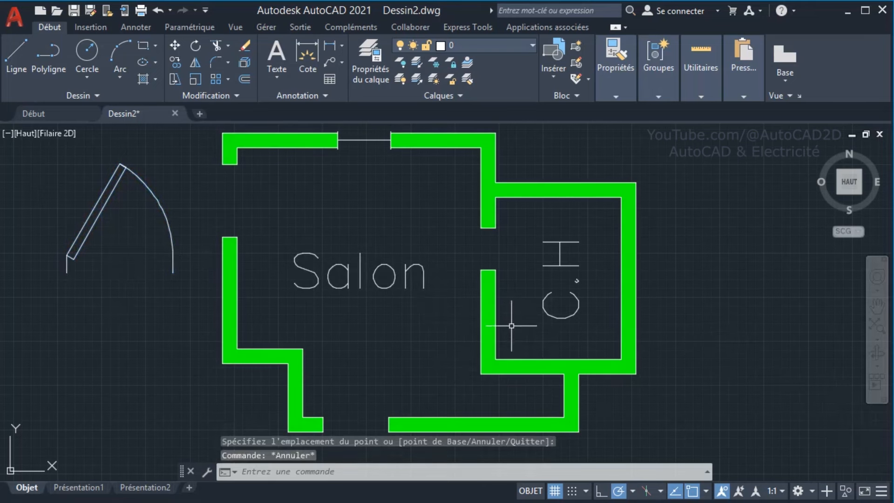